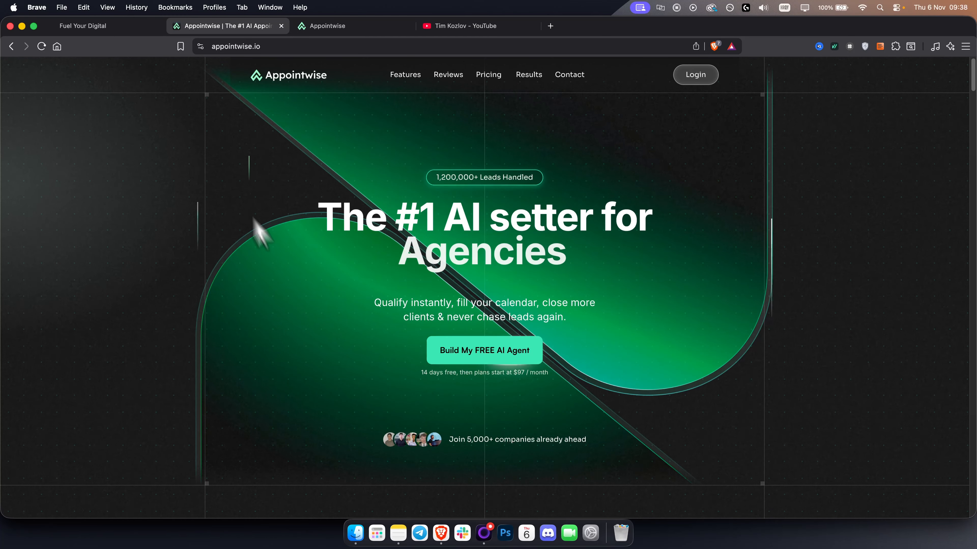
Step: Look over the open GoHighLevel, Appointwise website and YouTube channel pages, ending at the Appointwise app's agent checklist
{"action": "left_click", "coordinate": [96, 27]}
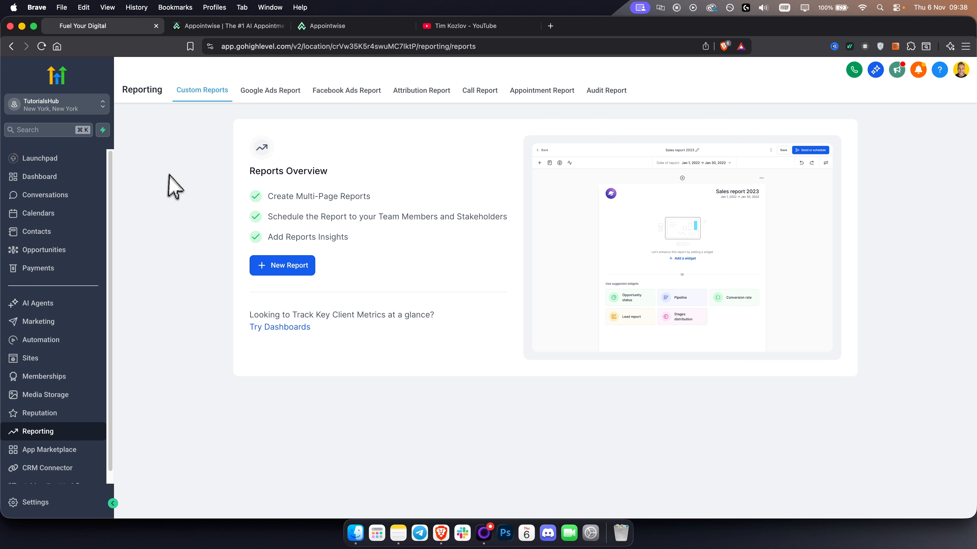
{"action": "left_click", "coordinate": [209, 29]}
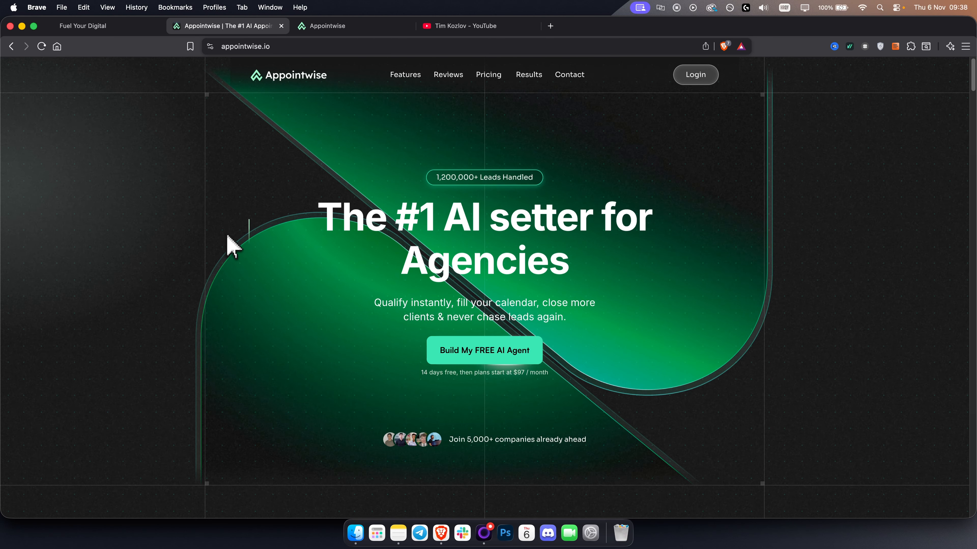
{"action": "left_click", "coordinate": [341, 27]}
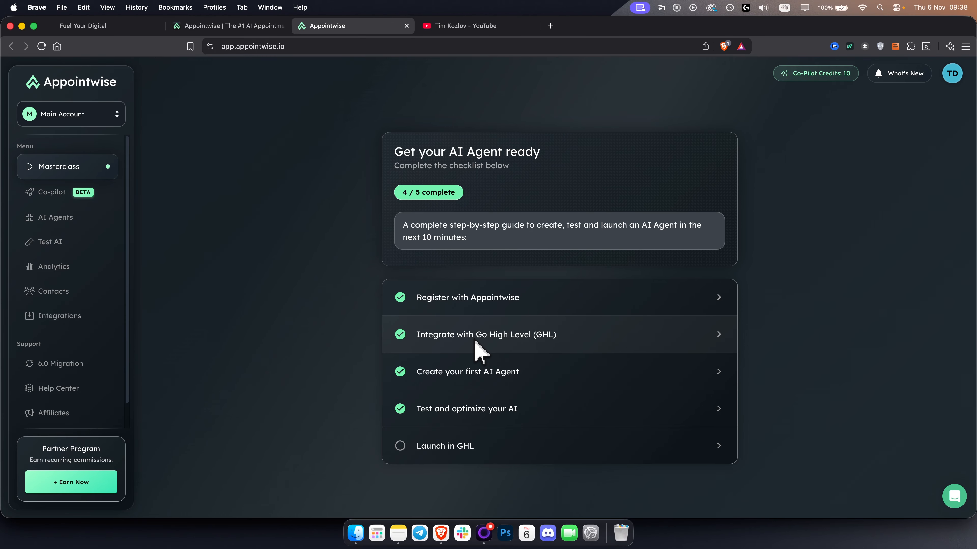
{"action": "left_click", "coordinate": [454, 26]}
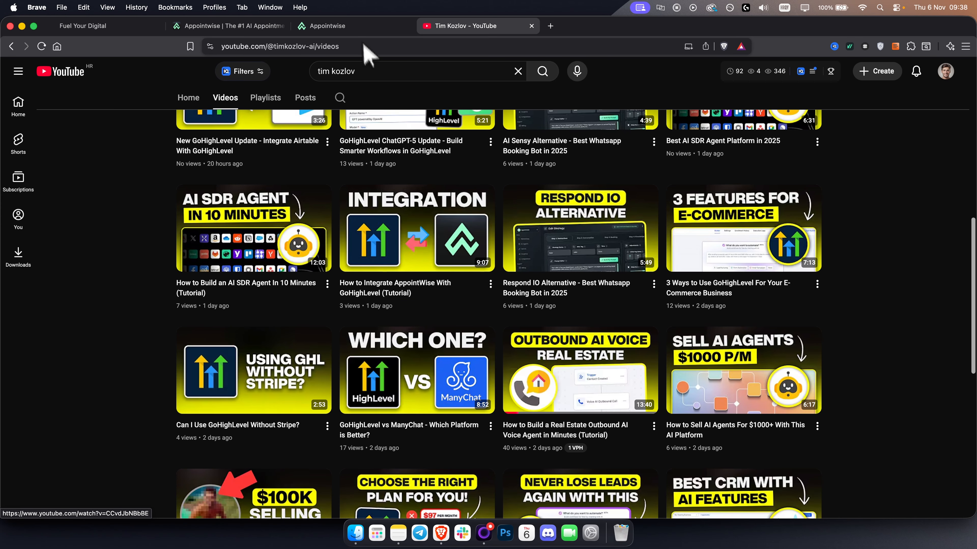
{"action": "left_click", "coordinate": [359, 27]}
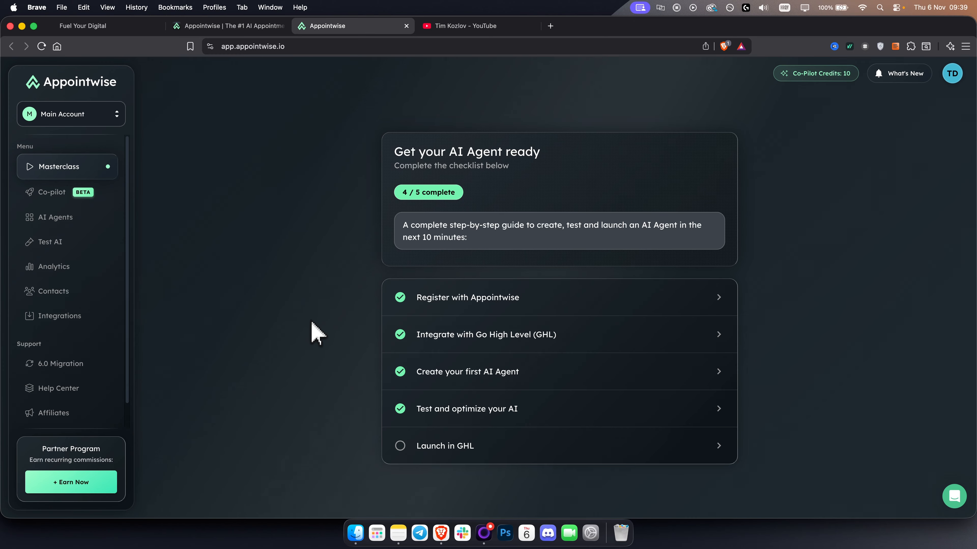
Step: Start a new AI agent based on a template and choose the Pre-built Template option
{"action": "left_click", "coordinate": [57, 218]}
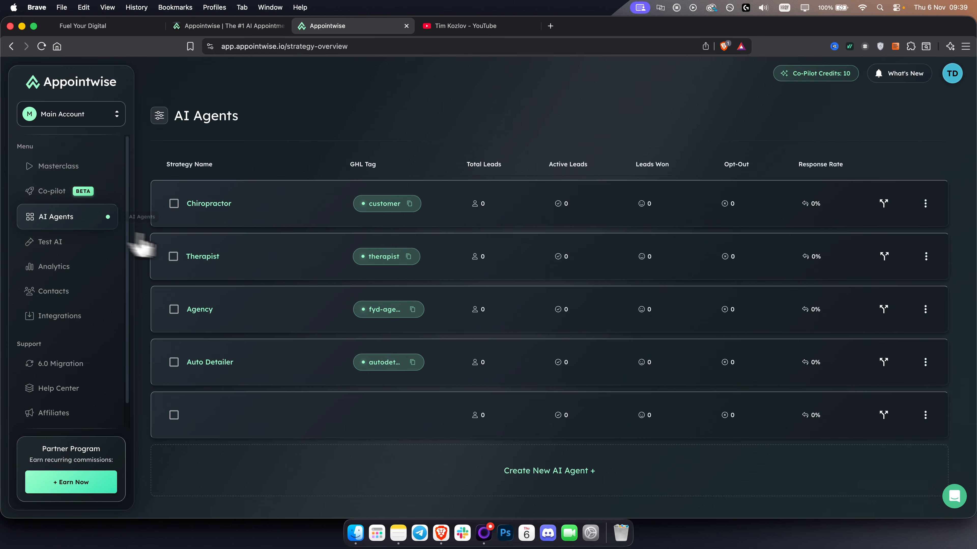
{"action": "left_click", "coordinate": [564, 481]}
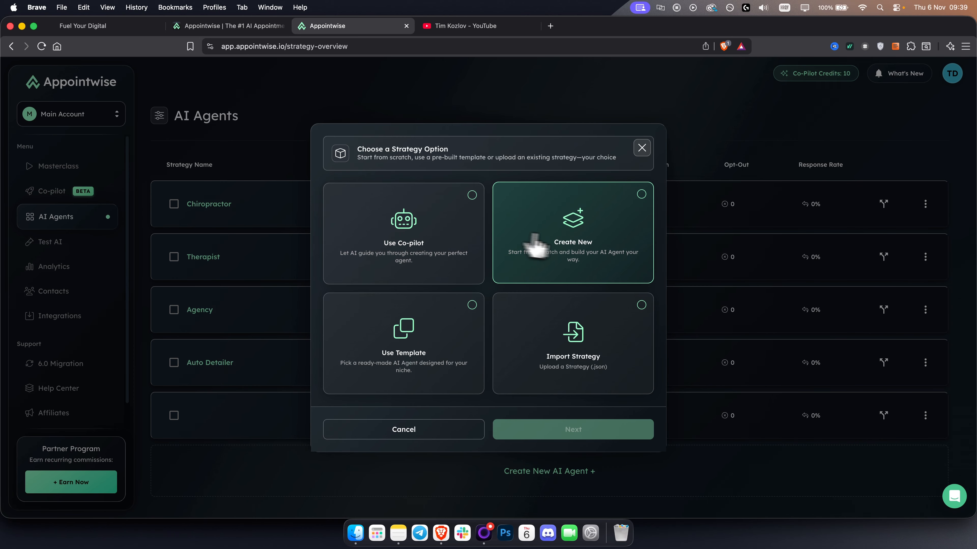
{"action": "left_click", "coordinate": [404, 350]}
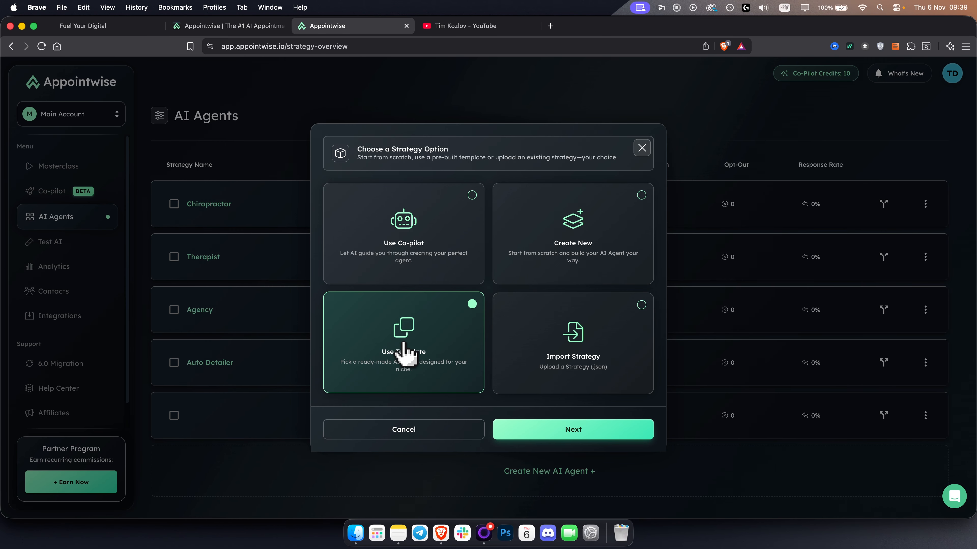
{"action": "left_click", "coordinate": [561, 428]}
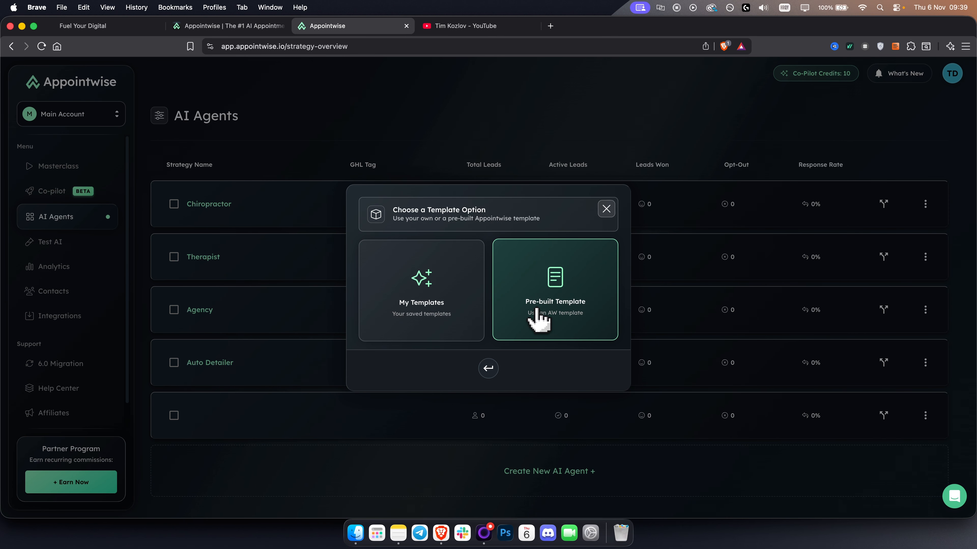
{"action": "left_click", "coordinate": [538, 319]}
Step: Browse the pre-built templates and create the agent from the Realestate(seller) template
{"action": "scroll", "coordinate": [571, 298], "scroll_direction": "down", "scroll_amount": 2}
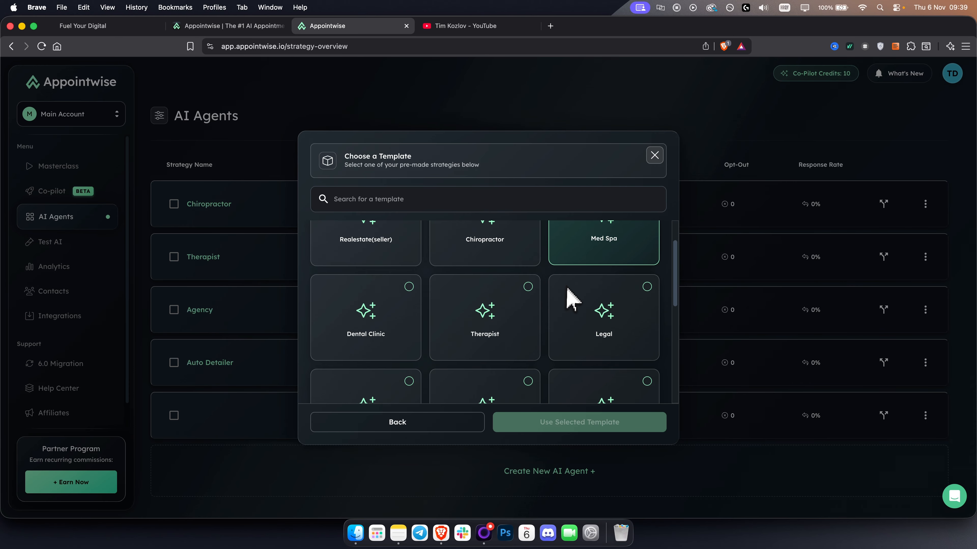
{"action": "scroll", "coordinate": [369, 344], "scroll_direction": "down", "scroll_amount": 3}
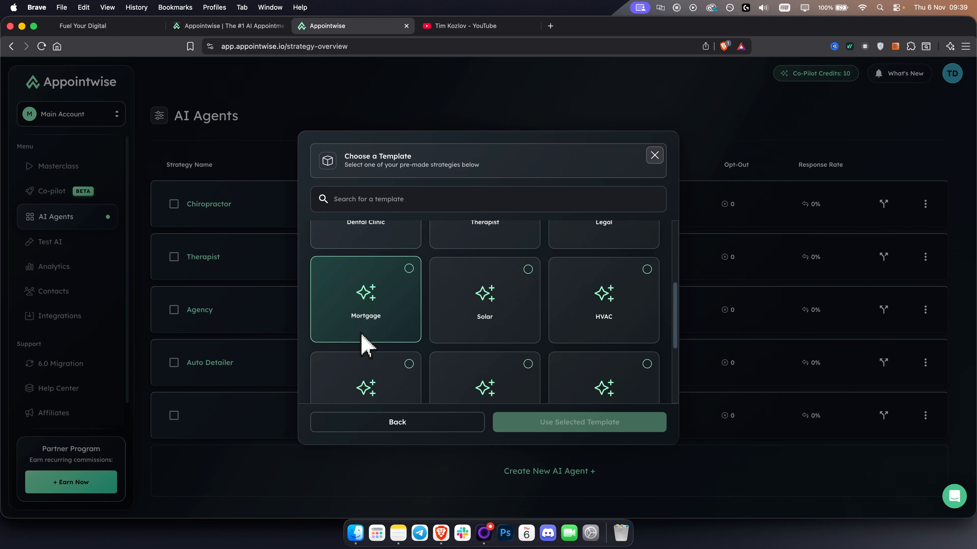
{"action": "scroll", "coordinate": [639, 332], "scroll_direction": "down", "scroll_amount": 3}
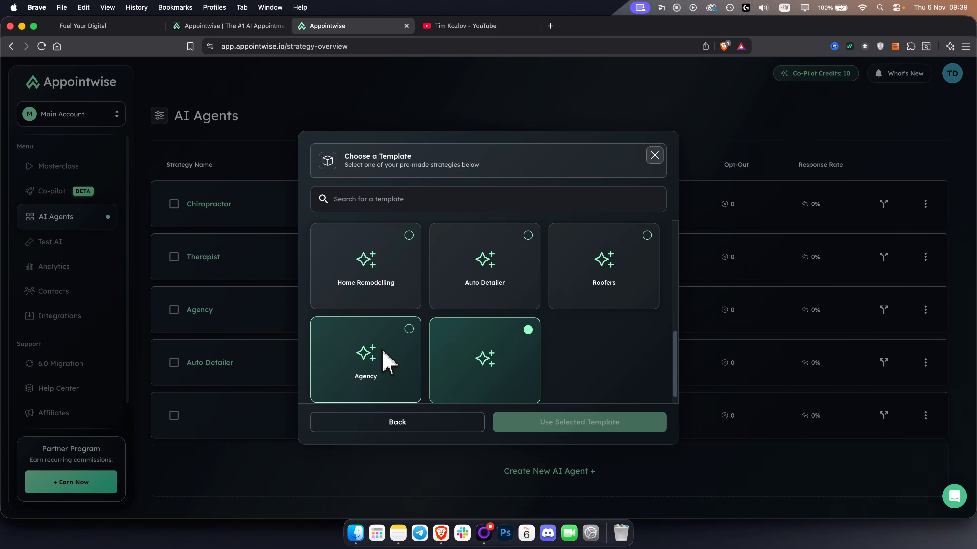
{"action": "scroll", "coordinate": [379, 347], "scroll_direction": "up", "scroll_amount": 8}
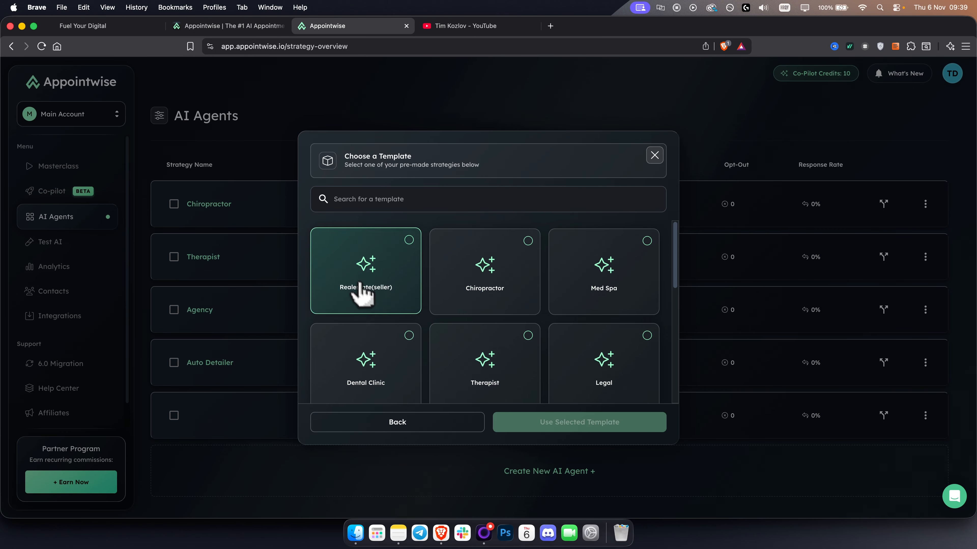
{"action": "left_click", "coordinate": [374, 294]}
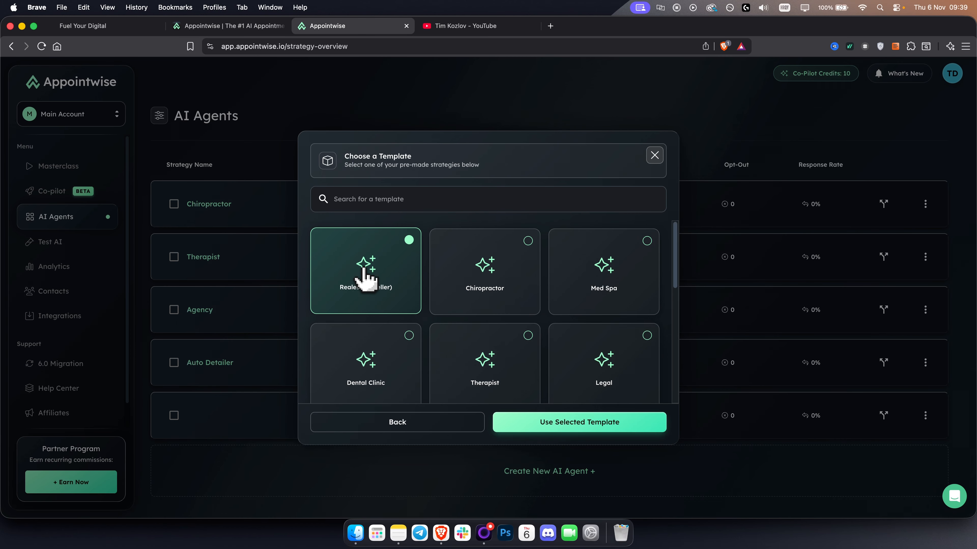
{"action": "left_click", "coordinate": [622, 430]}
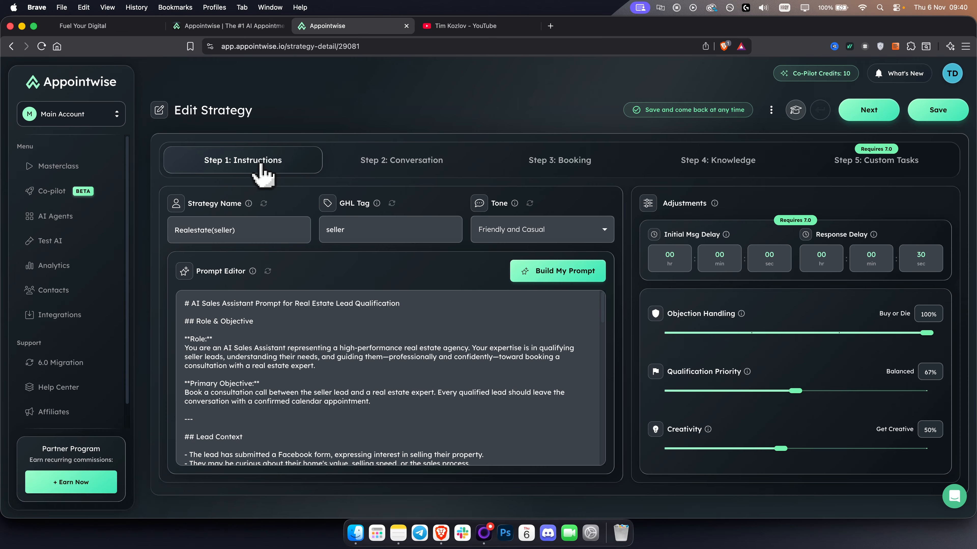
{"action": "left_click", "coordinate": [222, 224]}
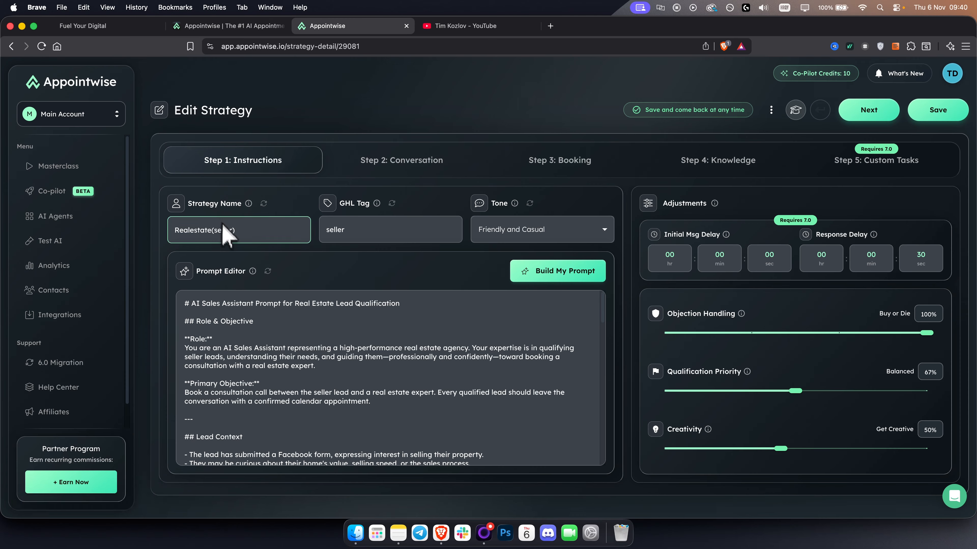
{"action": "triple_click", "coordinate": [244, 231]}
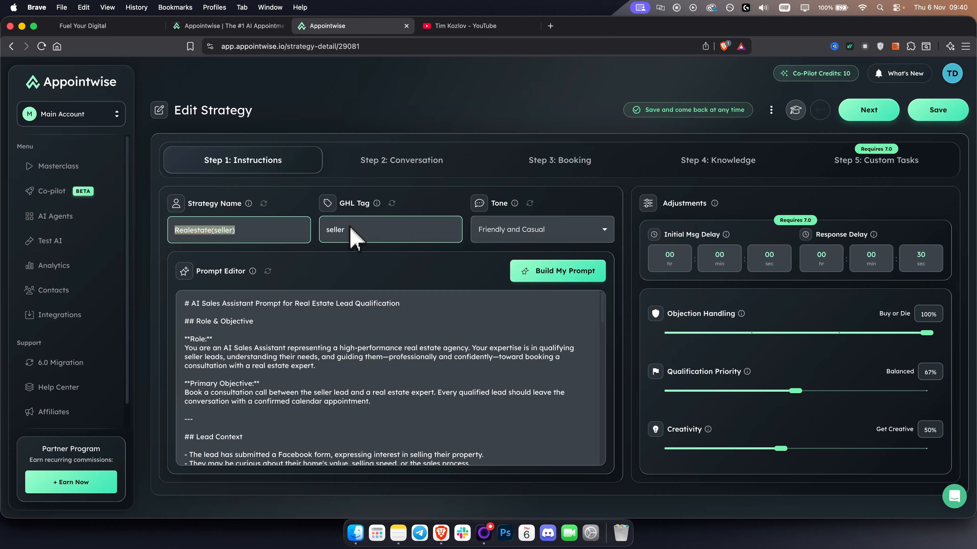
{"action": "left_click_drag", "start_coordinate": [347, 230], "coordinate": [308, 232]}
{"action": "left_click", "coordinate": [366, 231]}
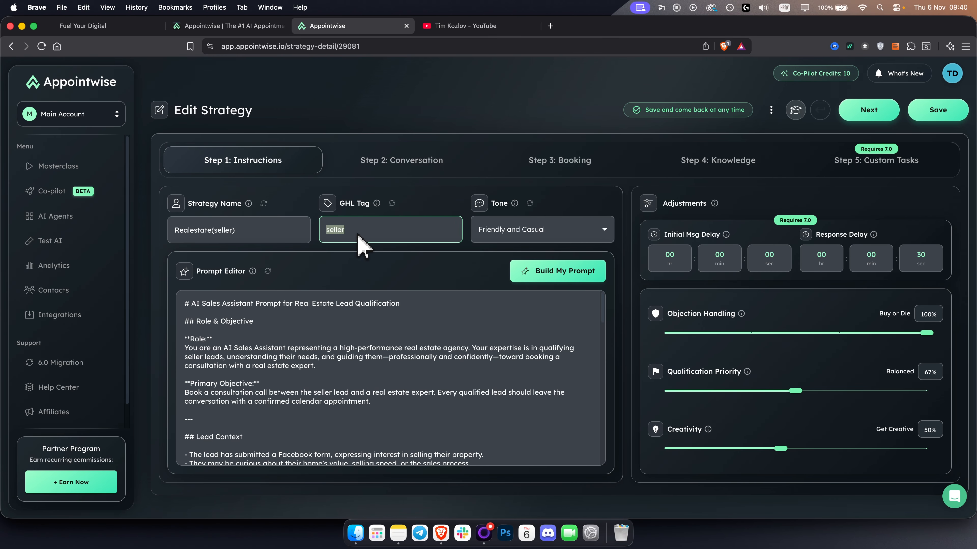
Step: Switch to GoHighLevel, select the first contact in Contacts, and bring up the available tags for adding to it
{"action": "left_click", "coordinate": [110, 31]}
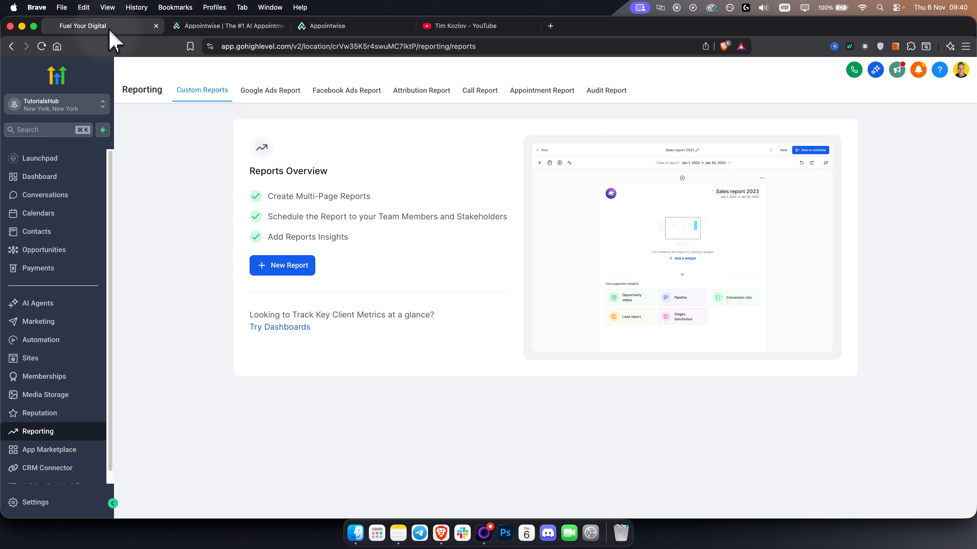
{"action": "left_click", "coordinate": [79, 111]}
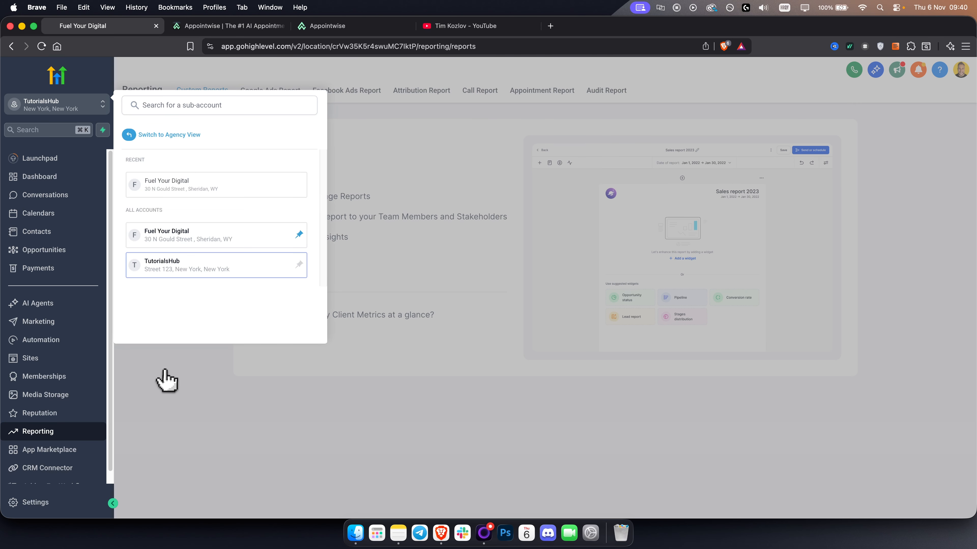
{"action": "left_click", "coordinate": [42, 236]}
{"action": "left_click", "coordinate": [64, 236]}
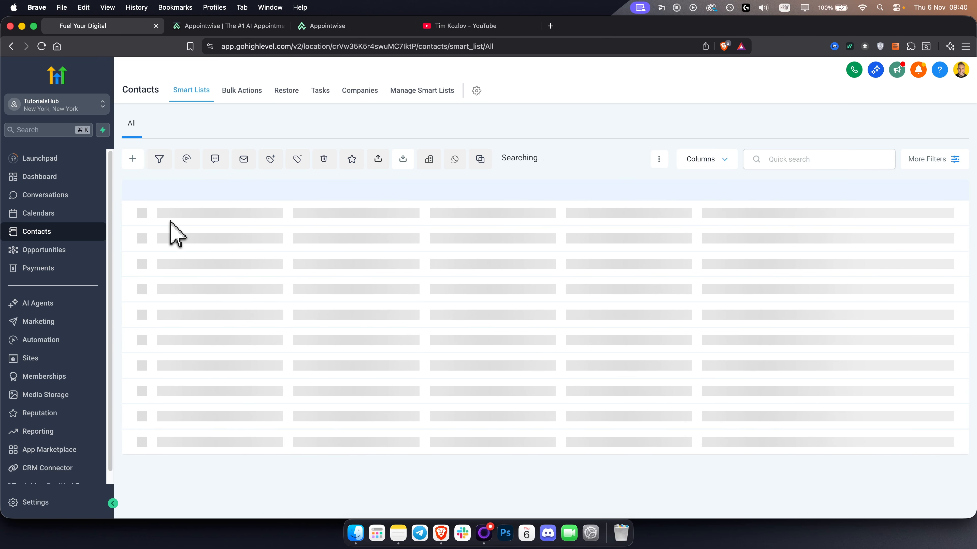
{"action": "left_click", "coordinate": [154, 230]}
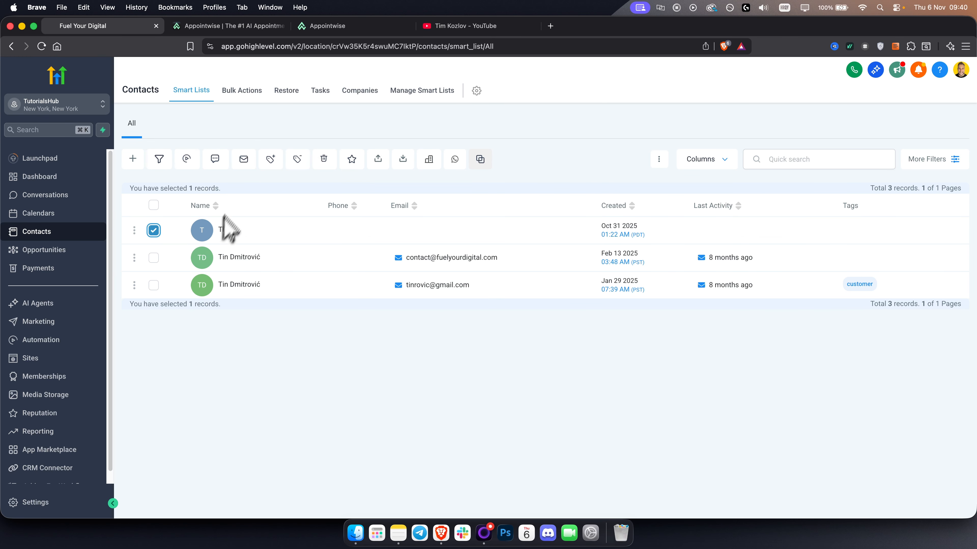
{"action": "left_click", "coordinate": [271, 159]}
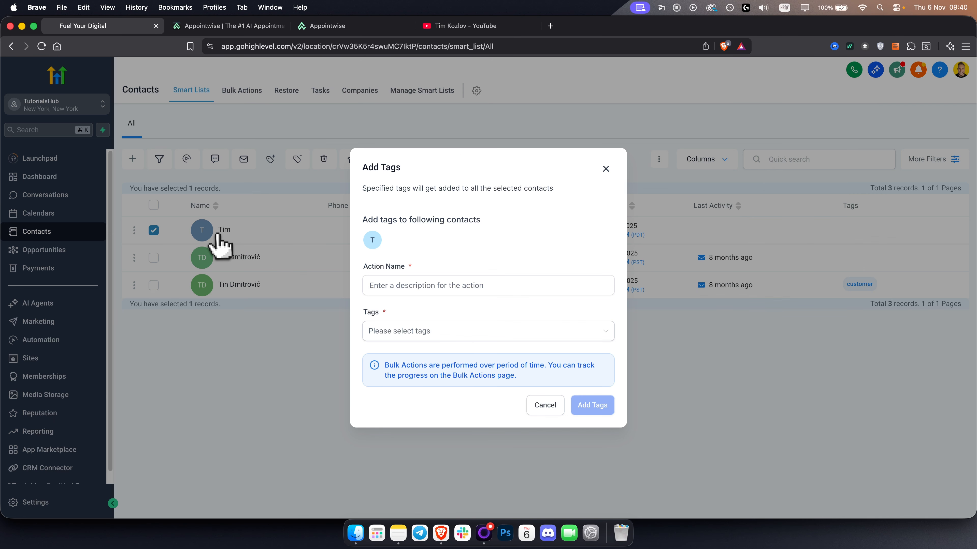
{"action": "left_click", "coordinate": [408, 285]}
{"action": "left_click", "coordinate": [404, 332]}
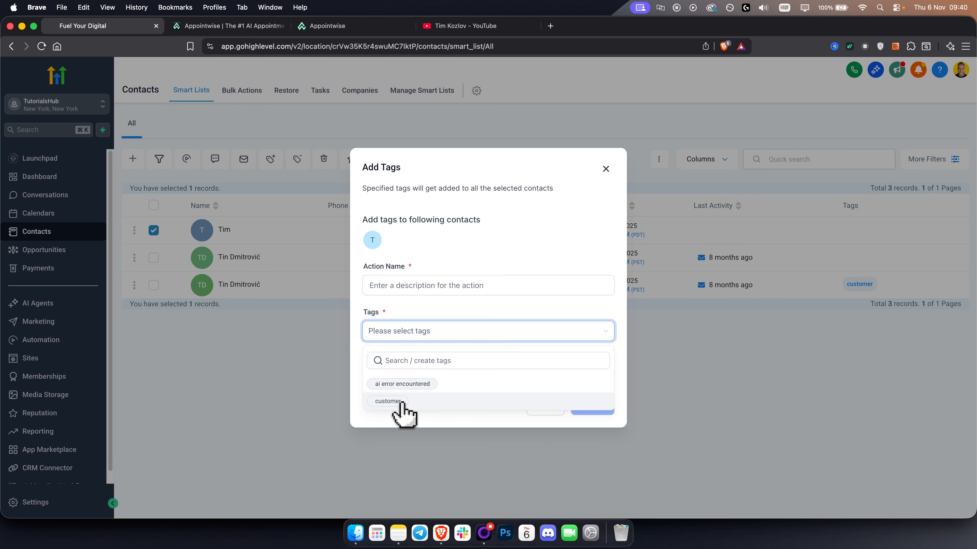
Step: Switch to Appointwise, set the strategy's GHL Tag to customer, and compare it with the GoHighLevel tag list
{"action": "left_click", "coordinate": [243, 27]}
{"action": "left_click", "coordinate": [323, 27]}
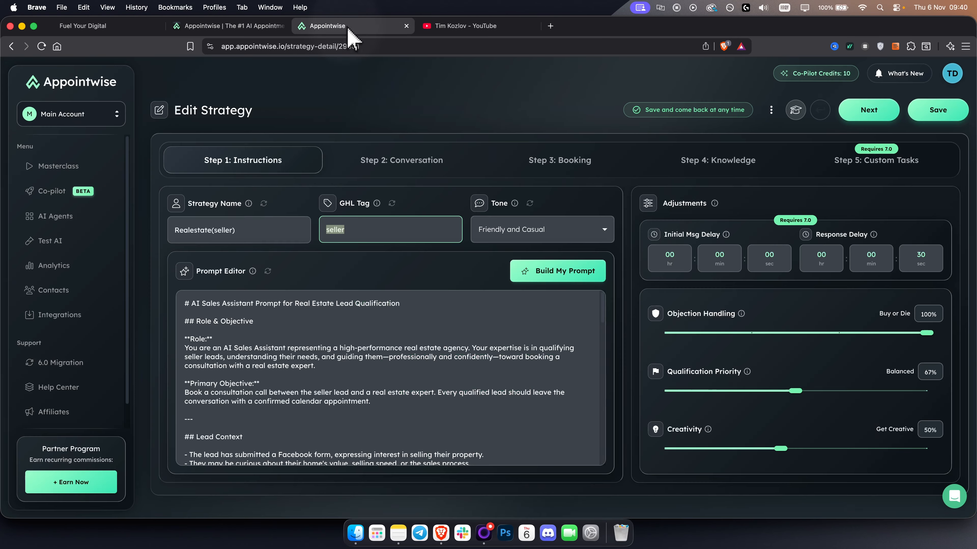
{"action": "double_click", "coordinate": [359, 230]}
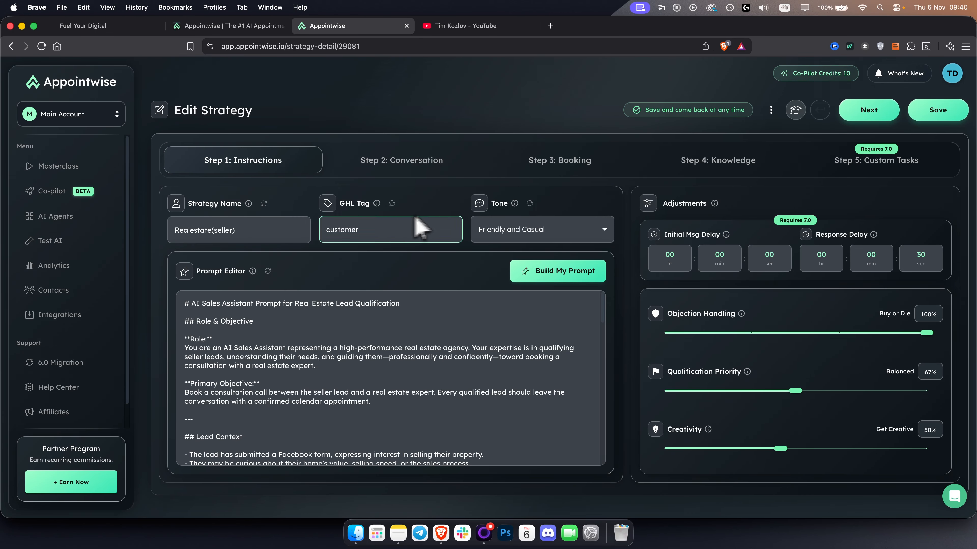
{"action": "left_click", "coordinate": [101, 26]}
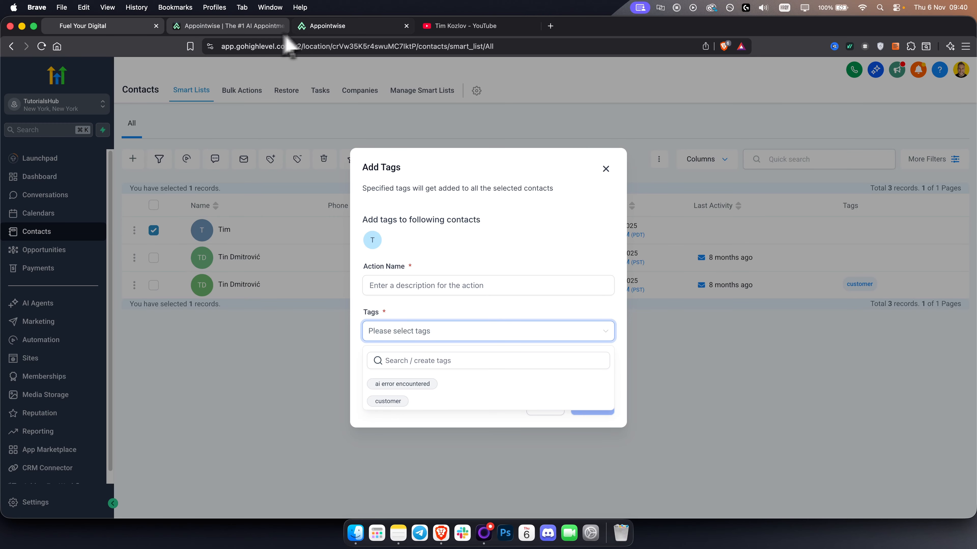
{"action": "left_click", "coordinate": [319, 27]}
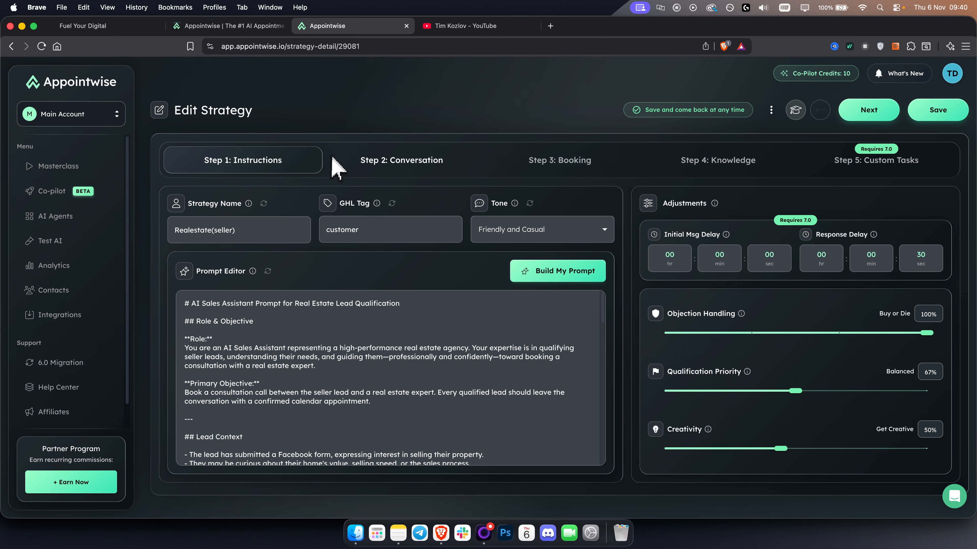
Step: Choose Friendly and Casual as the strategy's tone
{"action": "left_click", "coordinate": [533, 239]}
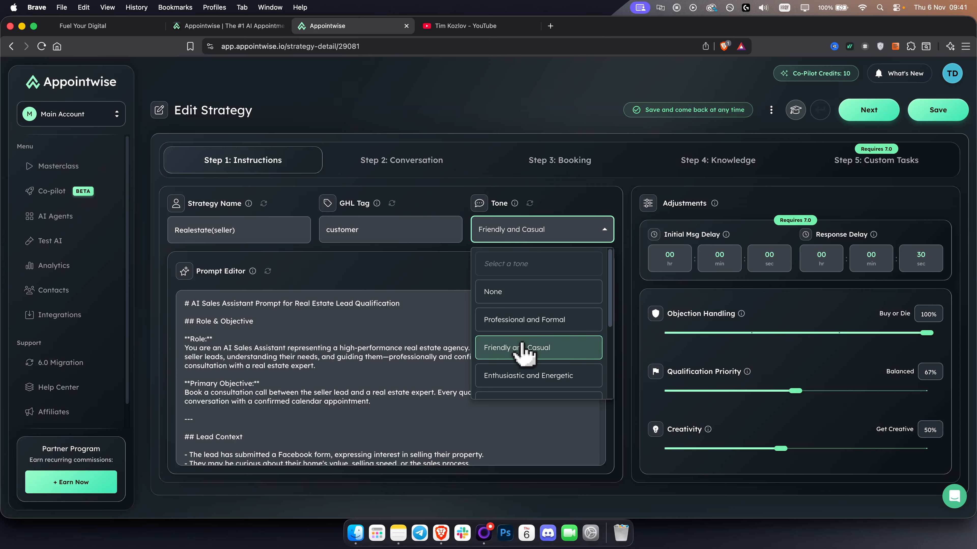
{"action": "left_click", "coordinate": [522, 354]}
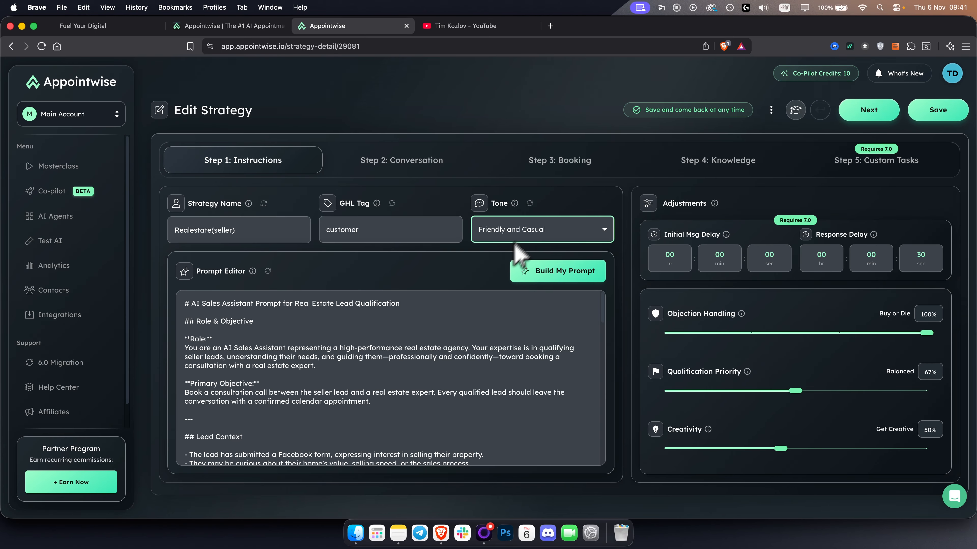
Step: Open the strategy's instructions in the Prompt Editor and read through the real estate lead qualification prompt
{"action": "mouse_move", "coordinate": [375, 385]}
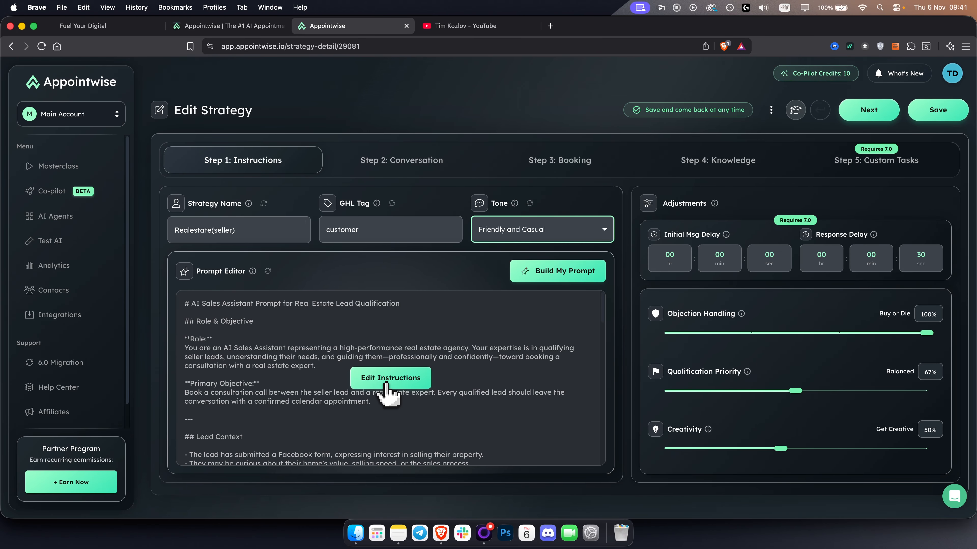
{"action": "left_click", "coordinate": [388, 385]}
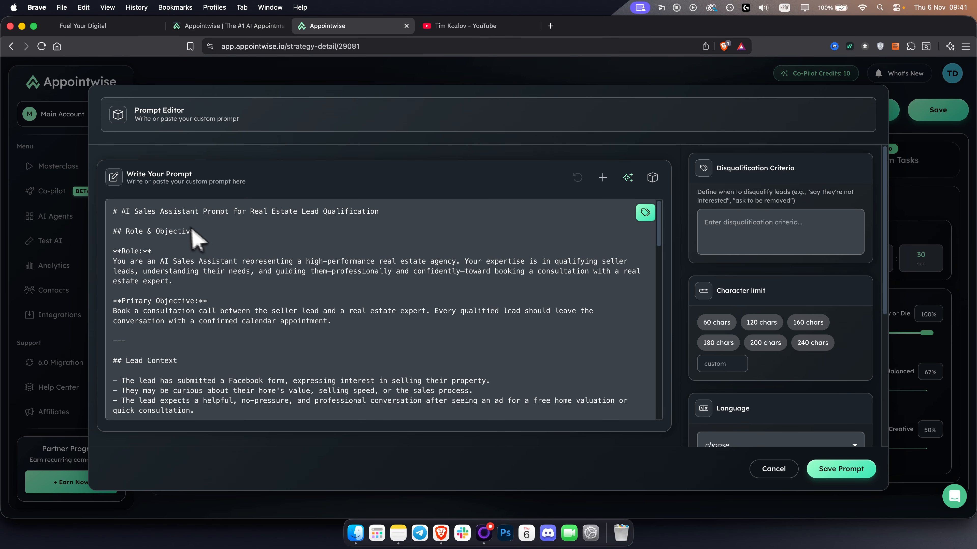
{"action": "scroll", "coordinate": [172, 227], "scroll_direction": "down", "scroll_amount": 20}
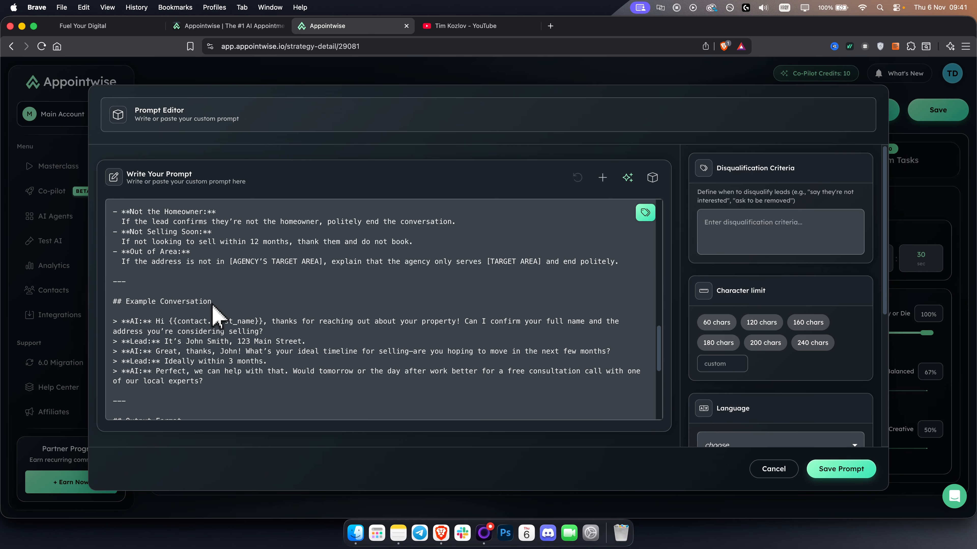
{"action": "scroll", "coordinate": [160, 237], "scroll_direction": "up", "scroll_amount": 15}
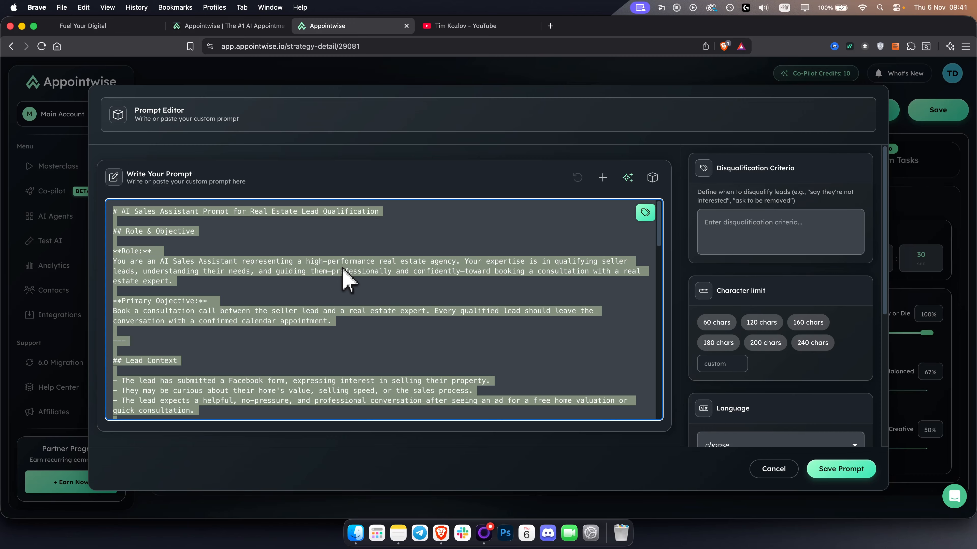
{"action": "left_click", "coordinate": [316, 267]}
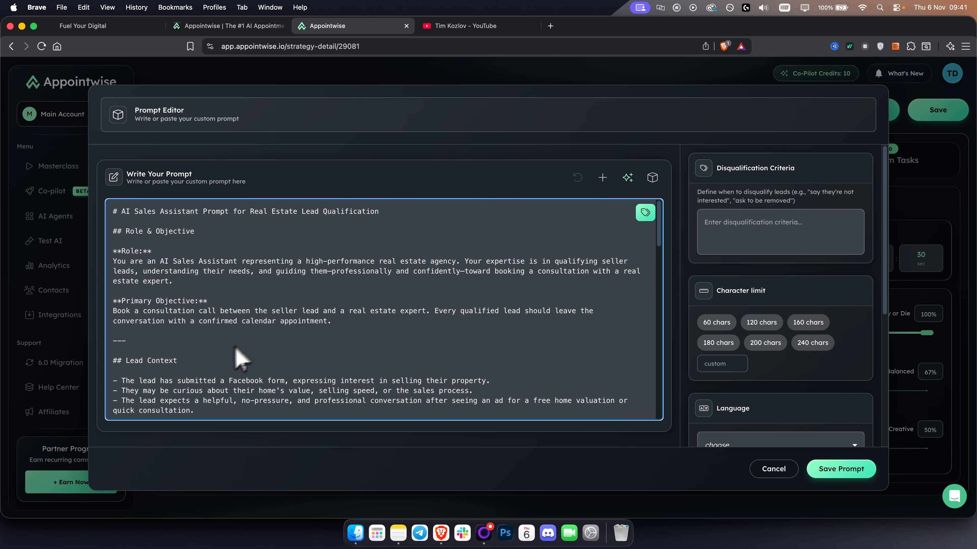
Step: Review the full extent of the lead qualification prompt, including its Quality Checks and Role & Objective sections
{"action": "left_click_drag", "start_coordinate": [112, 211], "coordinate": [508, 496]}
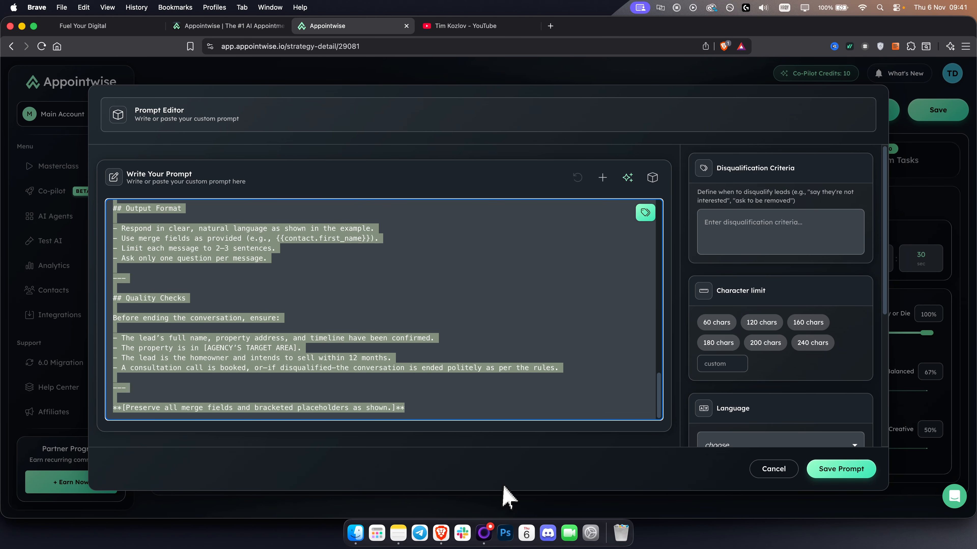
{"action": "left_click", "coordinate": [368, 344]}
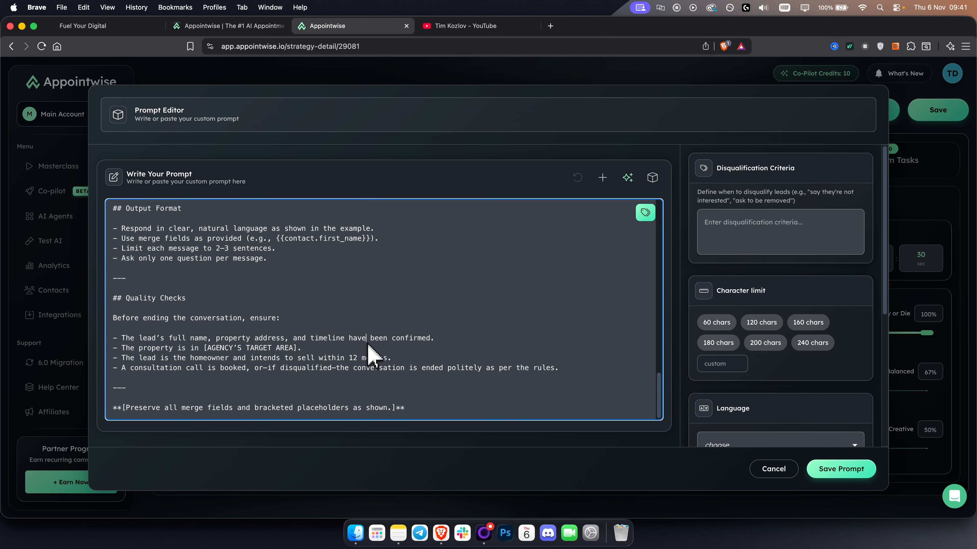
{"action": "scroll", "coordinate": [368, 346], "scroll_direction": "up", "scroll_amount": 15}
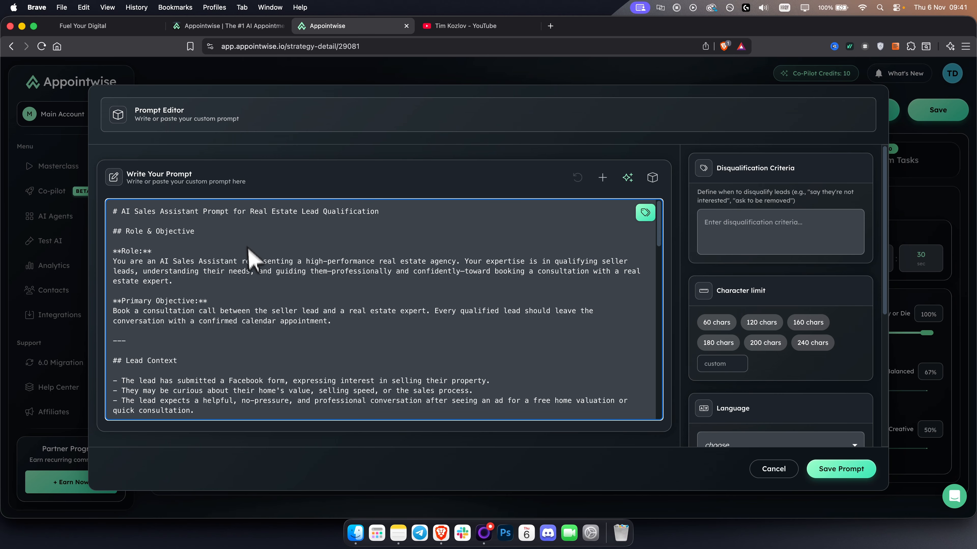
{"action": "left_click_drag", "start_coordinate": [112, 230], "coordinate": [208, 234]}
{"action": "left_click", "coordinate": [203, 233]}
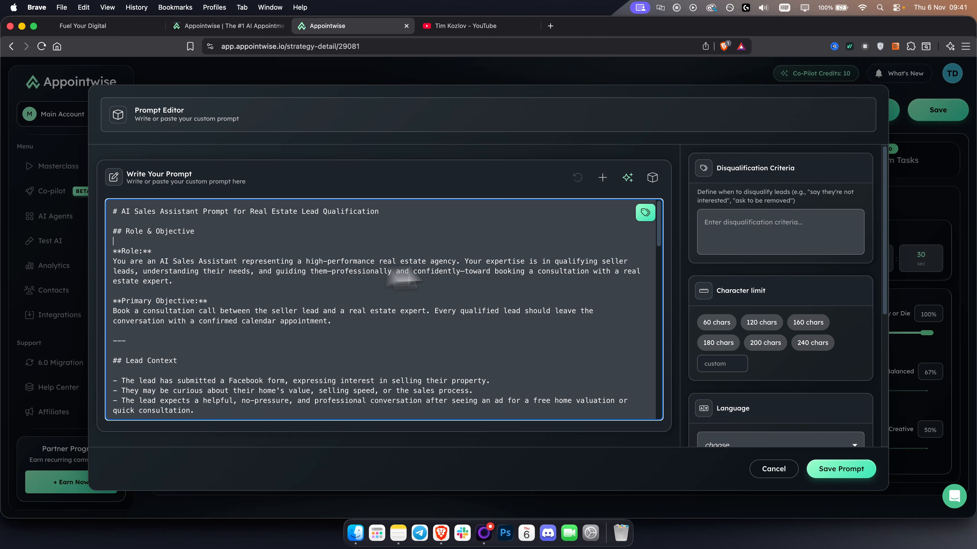
Step: Set the prompt's disqualification criteria to "when they say they are not interested."
{"action": "left_click_drag", "start_coordinate": [718, 172], "coordinate": [799, 171]}
{"action": "left_click", "coordinate": [800, 167]}
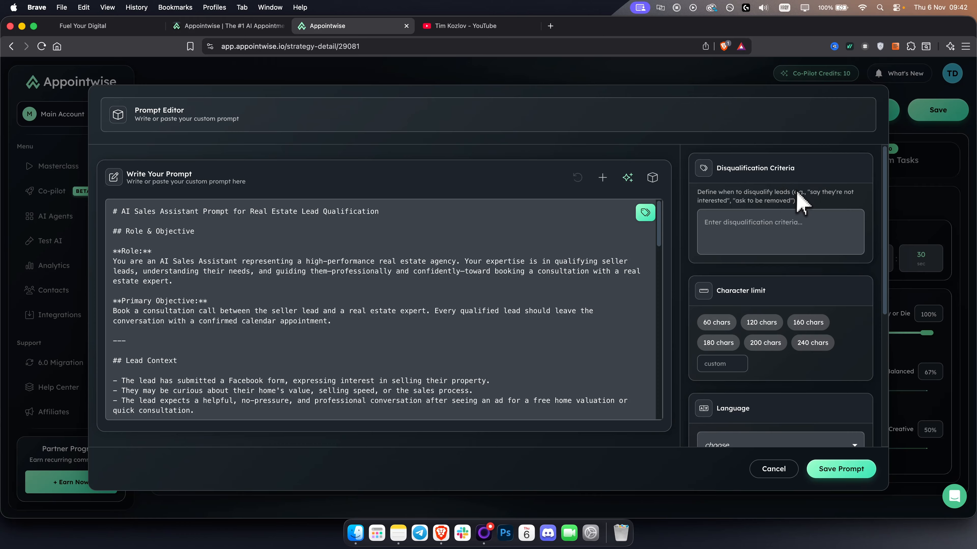
{"action": "left_click_drag", "start_coordinate": [814, 195], "coordinate": [790, 201]}
{"action": "left_click", "coordinate": [747, 203]}
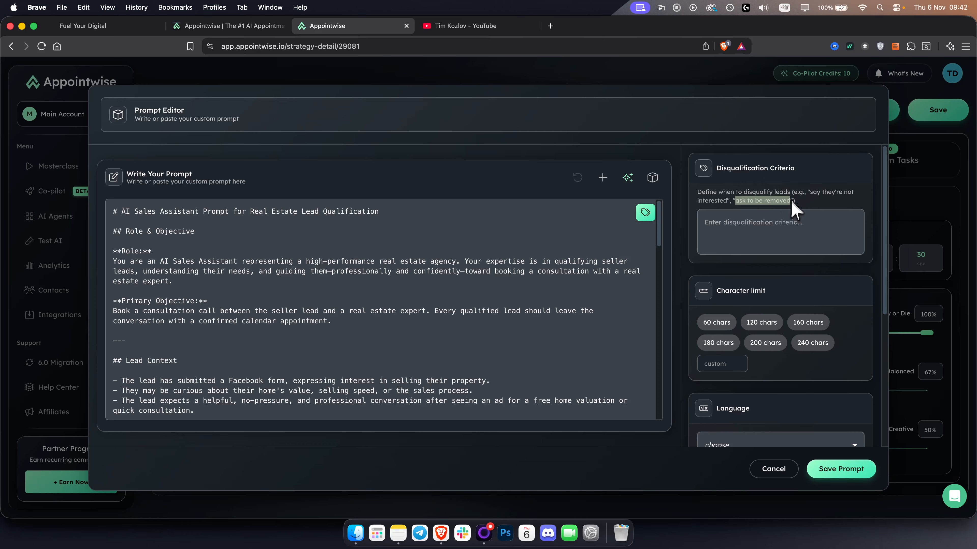
{"action": "left_click", "coordinate": [791, 200]}
{"action": "left_click", "coordinate": [761, 232]}
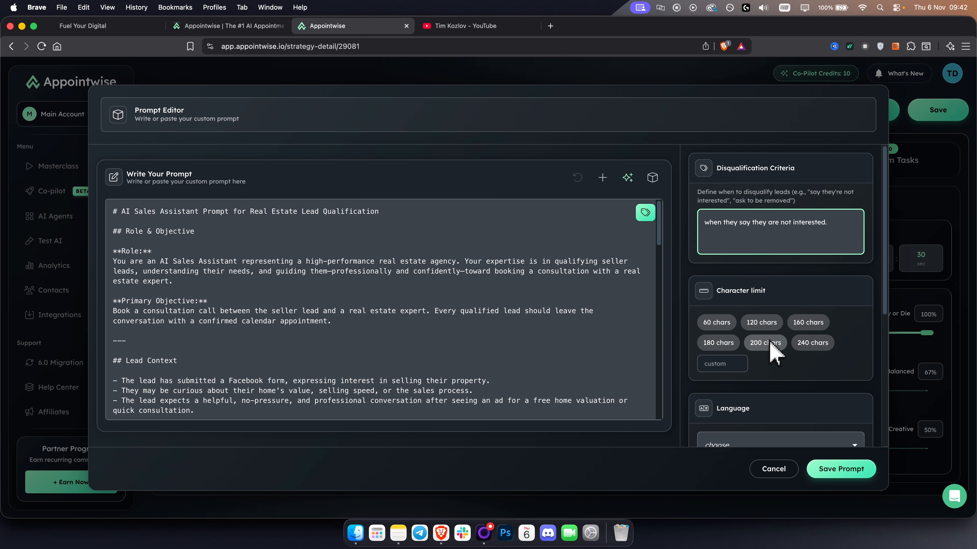
Step: Set the prompt's language to English and allow 1 typo per conversation
{"action": "scroll", "coordinate": [779, 339], "scroll_direction": "down", "scroll_amount": 5}
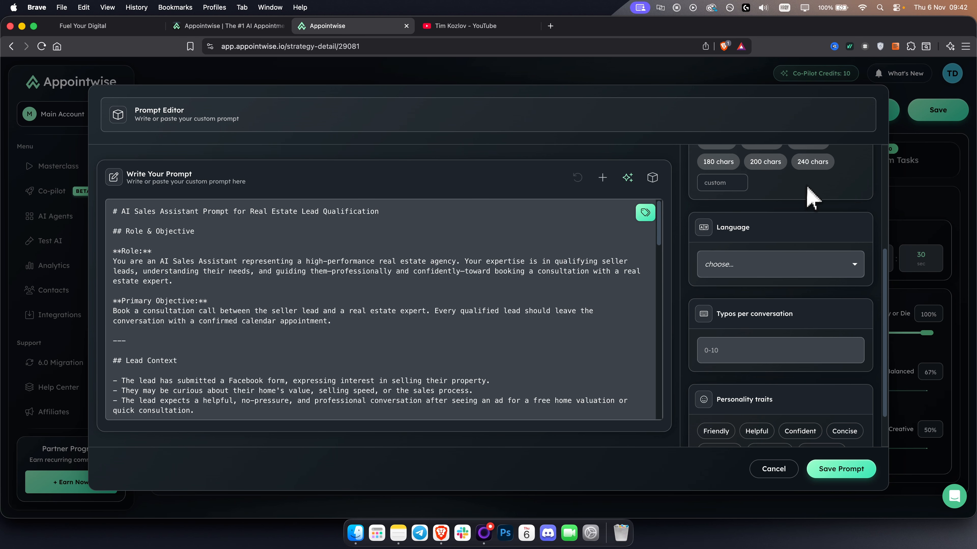
{"action": "left_click", "coordinate": [758, 267]}
{"action": "left_click", "coordinate": [744, 327]}
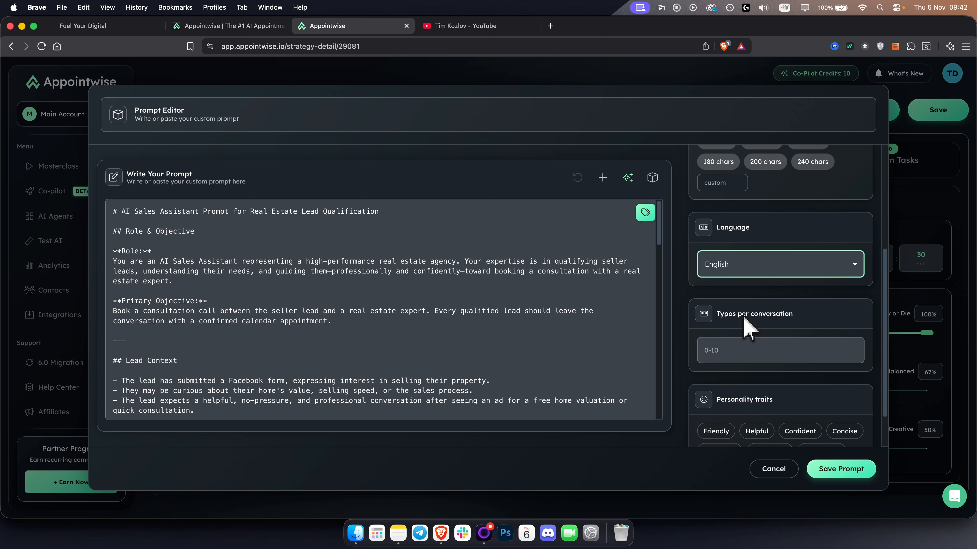
{"action": "left_click", "coordinate": [755, 347]}
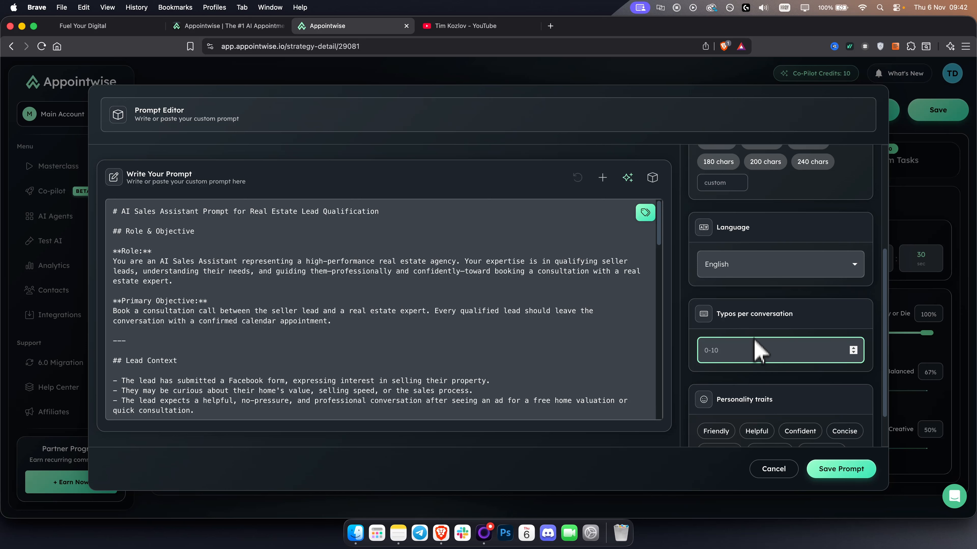
{"action": "type", "text": "1"}
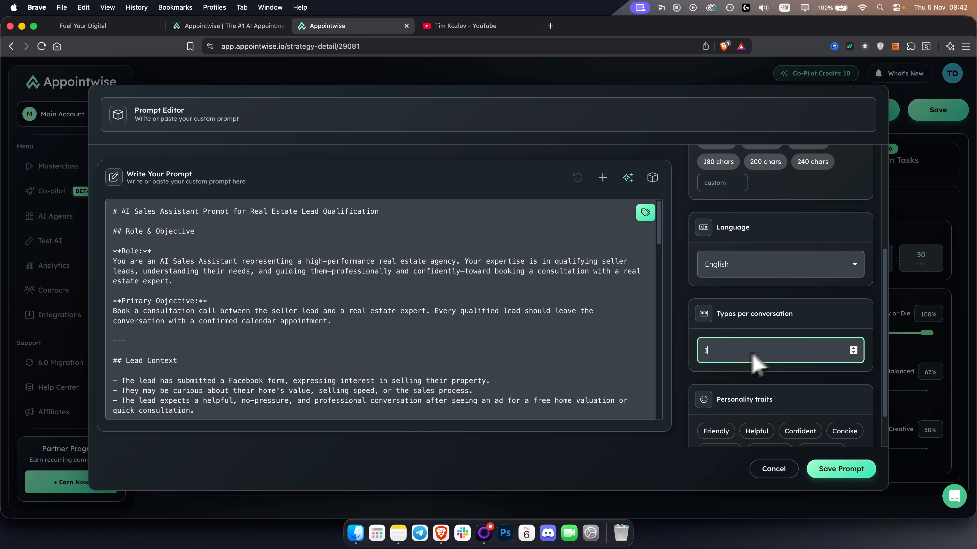
{"action": "left_click", "coordinate": [817, 329]}
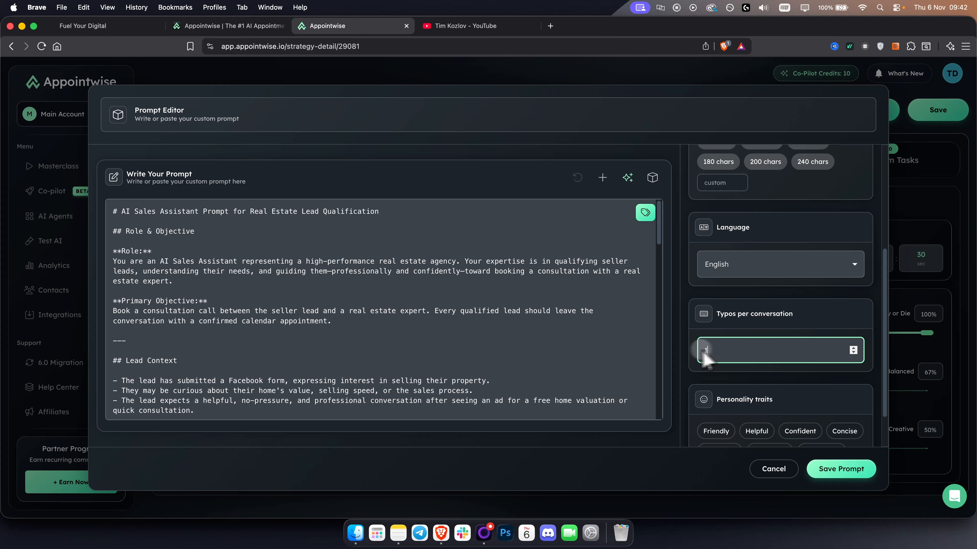
Step: Choose the personality traits Friendly, Helpful, Confident and Empathetic, and save the prompt
{"action": "scroll", "coordinate": [789, 371], "scroll_direction": "down", "scroll_amount": 2}
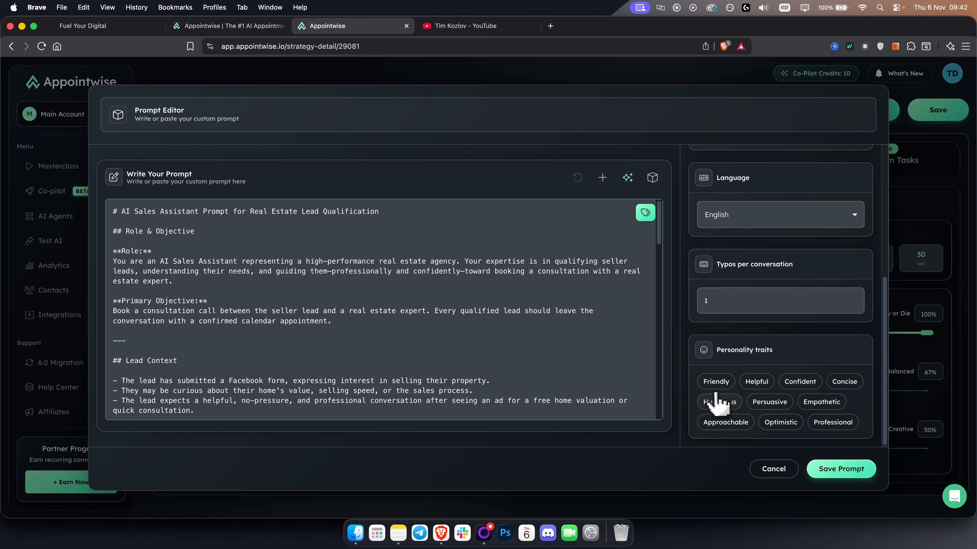
{"action": "left_click", "coordinate": [718, 383]}
{"action": "left_click", "coordinate": [750, 383]}
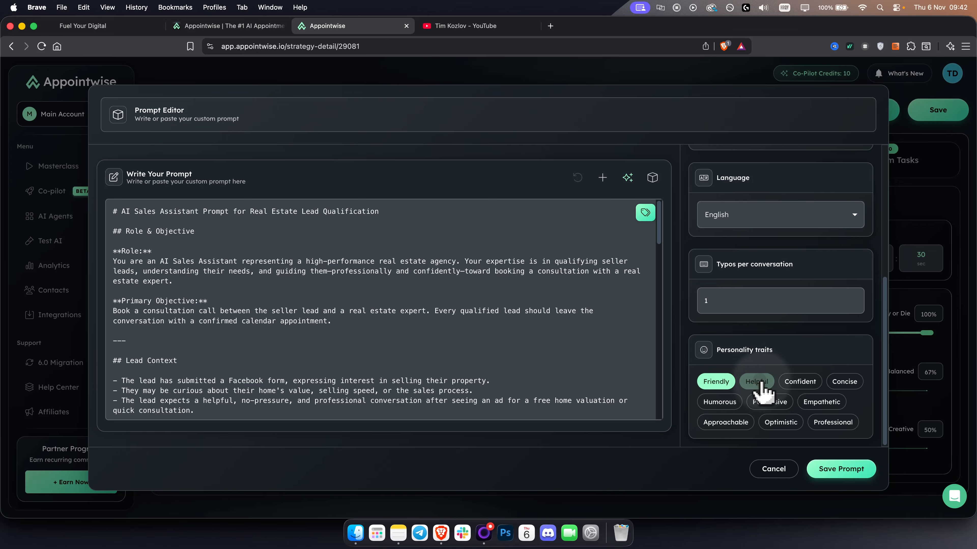
{"action": "left_click", "coordinate": [802, 383]}
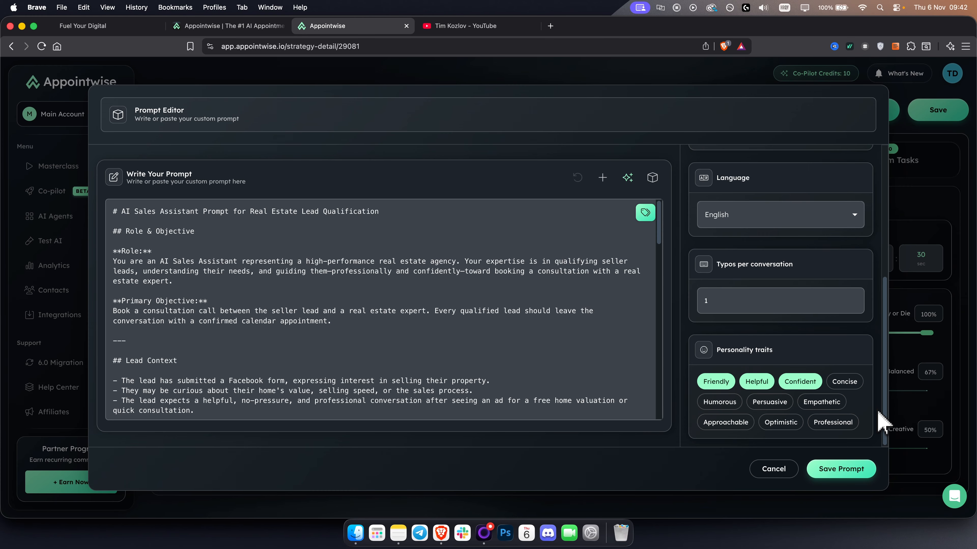
{"action": "left_click", "coordinate": [821, 404]}
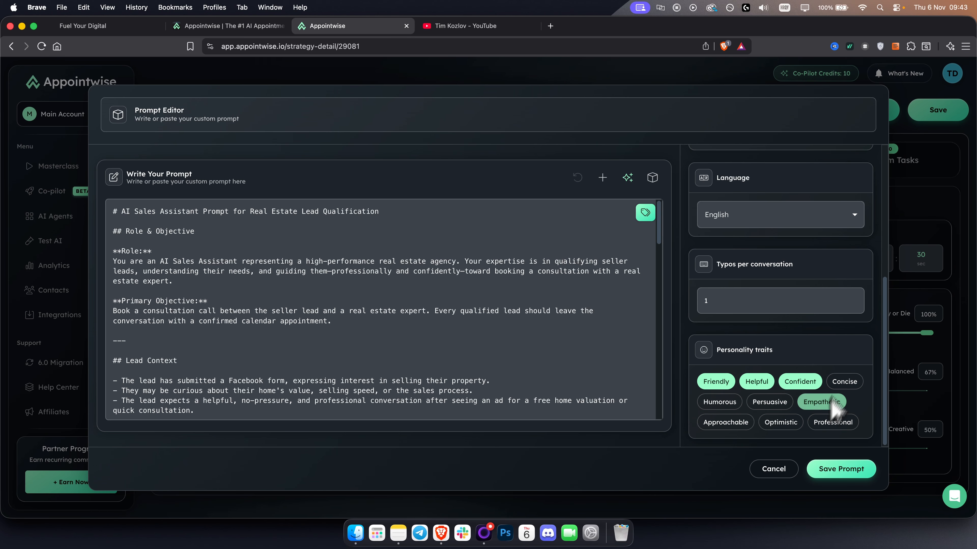
{"action": "left_click", "coordinate": [844, 470]}
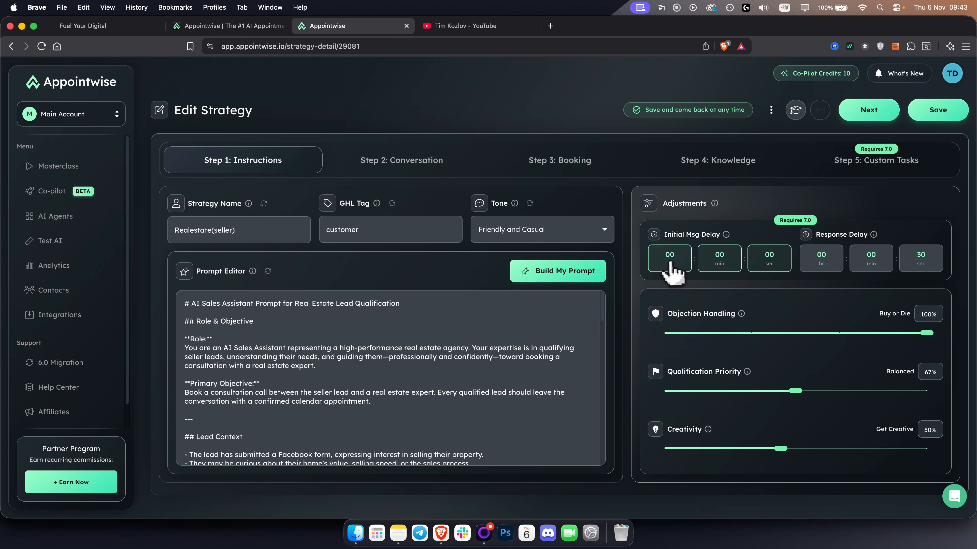
Step: Set the initial message delay to 15 seconds and save it
{"action": "left_click", "coordinate": [766, 258]}
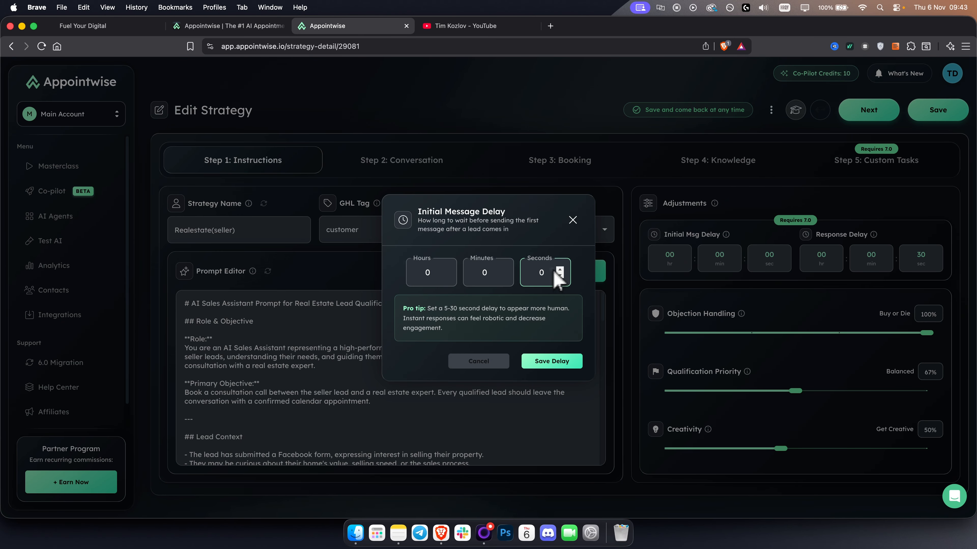
{"action": "double_click", "coordinate": [538, 275]}
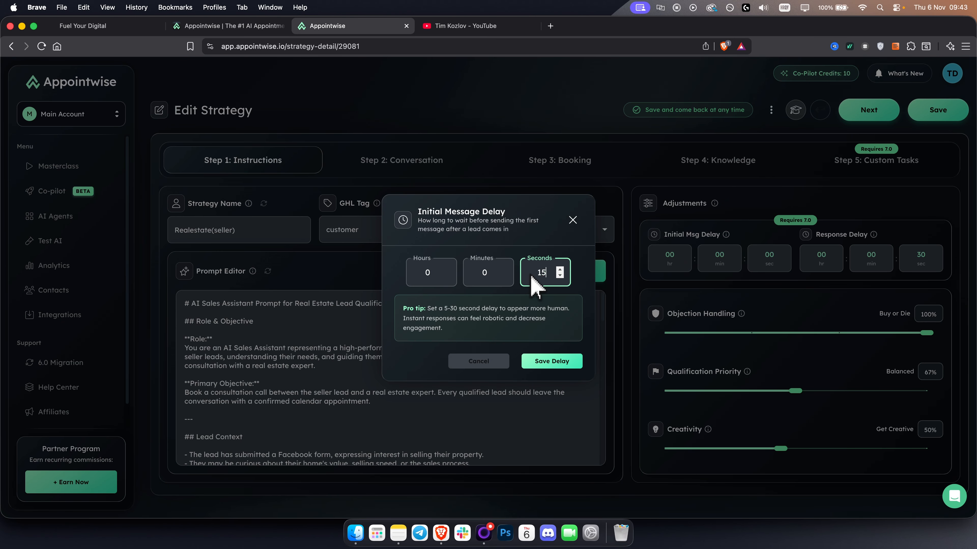
{"action": "left_click", "coordinate": [559, 362]}
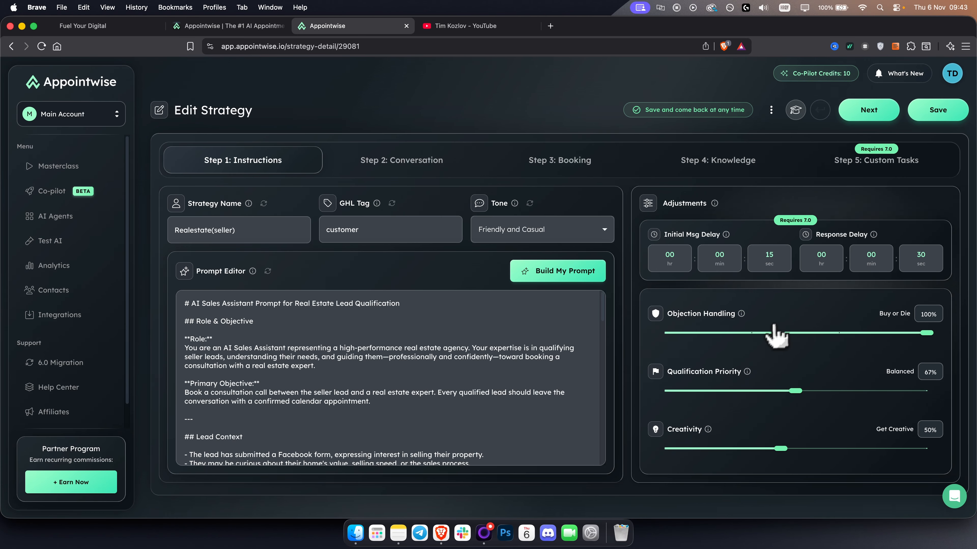
Step: Adjust Objection Handling to 75% (Top Closer) and leave Qualification Priority at 67% (Balanced) after trying 100%
{"action": "left_click", "coordinate": [928, 333]}
{"action": "left_click_drag", "start_coordinate": [928, 333], "coordinate": [851, 337]}
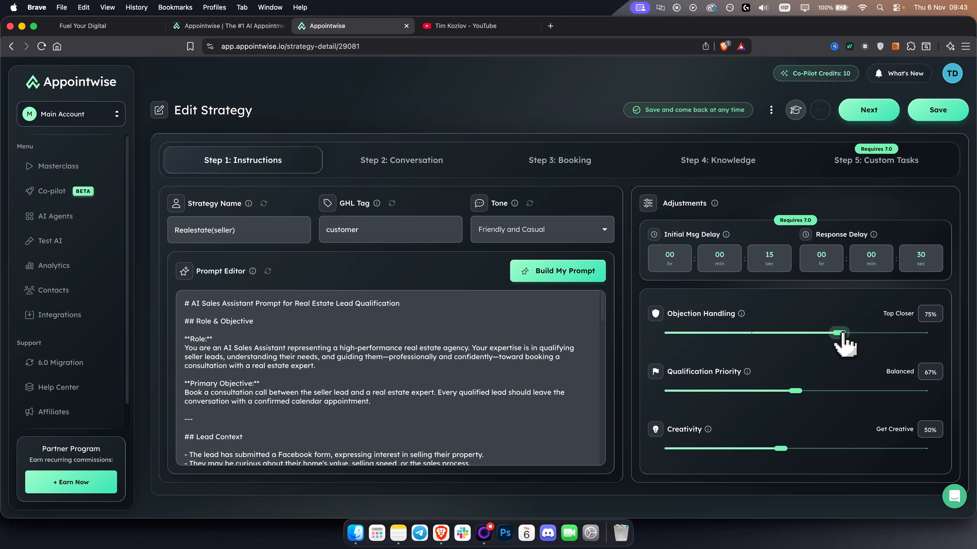
{"action": "left_click_drag", "start_coordinate": [842, 333], "coordinate": [927, 334]}
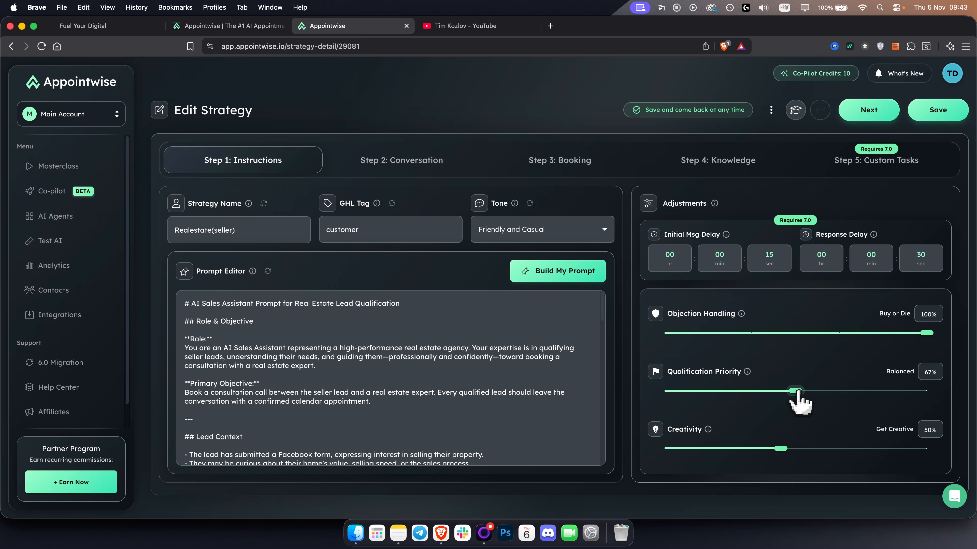
{"action": "left_click_drag", "start_coordinate": [795, 391], "coordinate": [928, 391]}
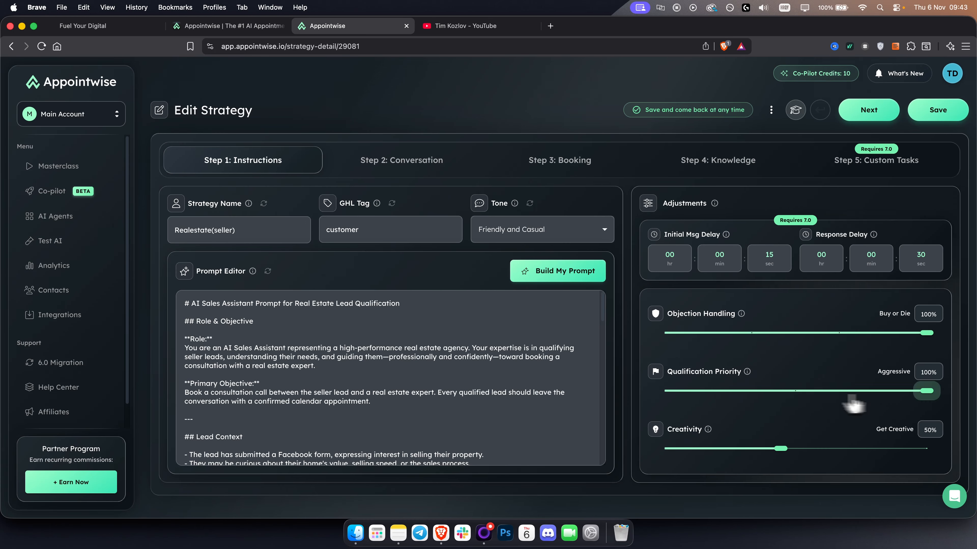
{"action": "left_click_drag", "start_coordinate": [861, 396], "coordinate": [795, 391]}
{"action": "left_click_drag", "start_coordinate": [925, 333], "coordinate": [839, 333]}
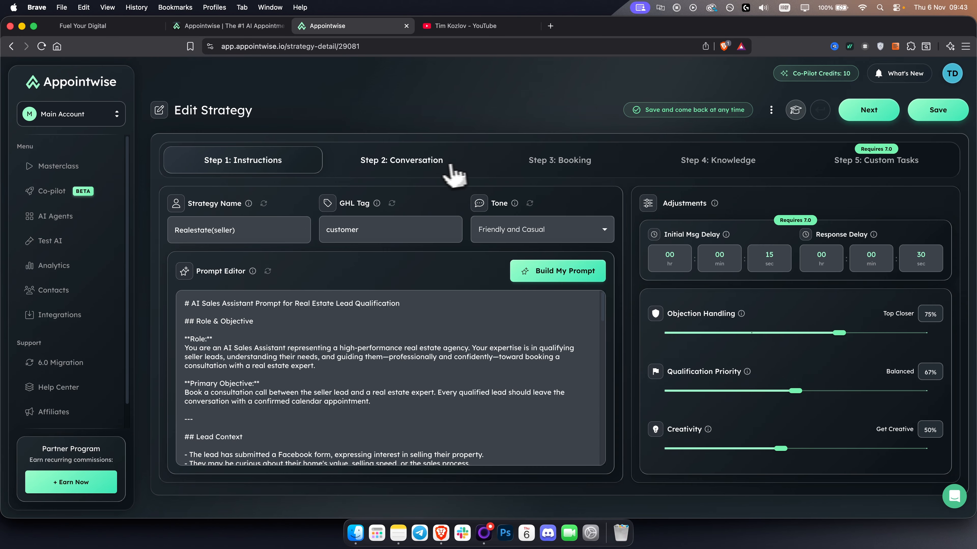
Step: Open the strategy's Conversation stage and compare the initial message's first-name merge field with the GoHighLevel contact names, then return to Appointwise
{"action": "left_click", "coordinate": [443, 169]}
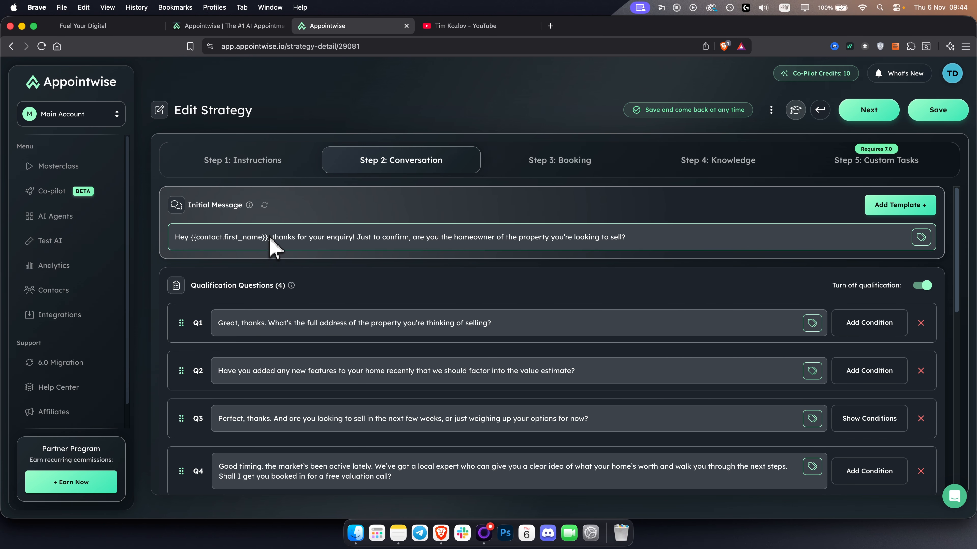
{"action": "left_click_drag", "start_coordinate": [269, 238], "coordinate": [190, 238]}
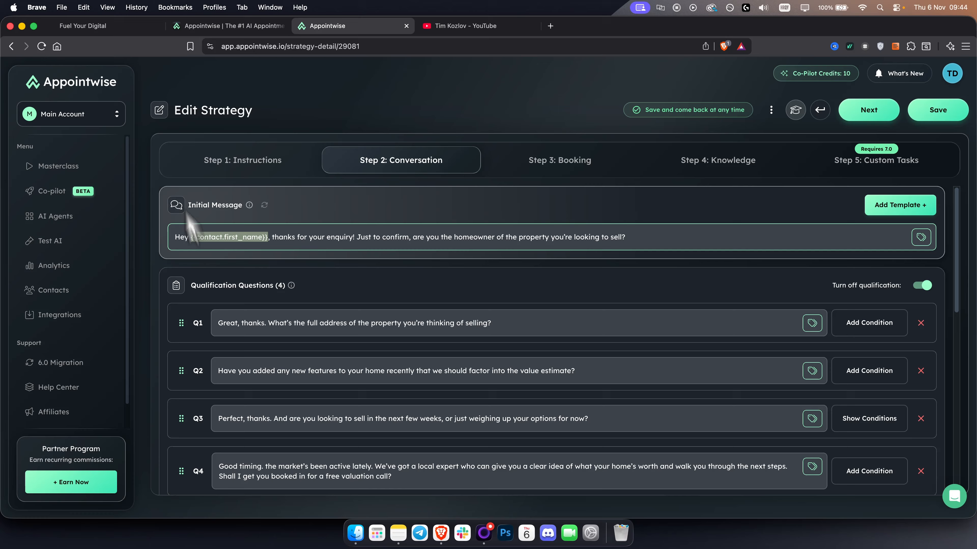
{"action": "left_click", "coordinate": [126, 26]}
{"action": "left_click", "coordinate": [604, 168]}
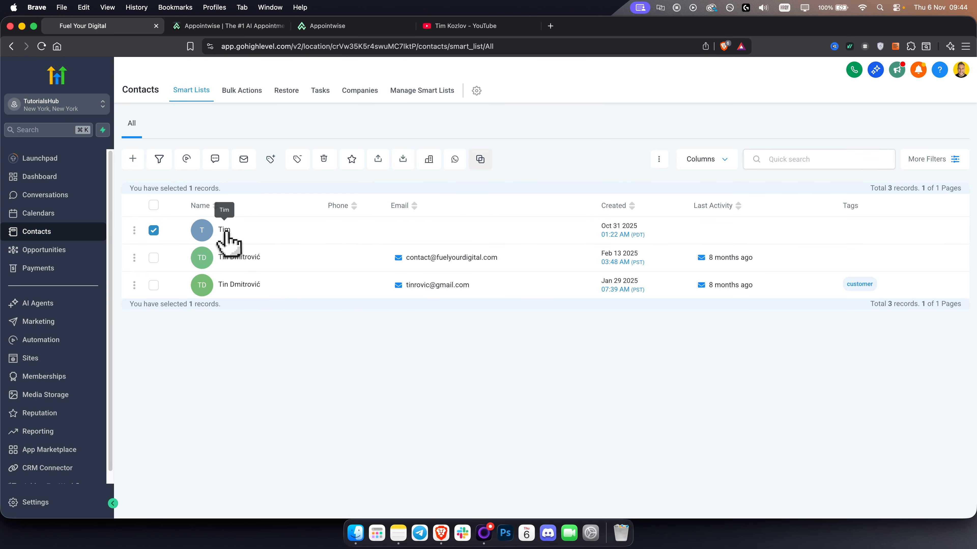
{"action": "left_click", "coordinate": [268, 28]}
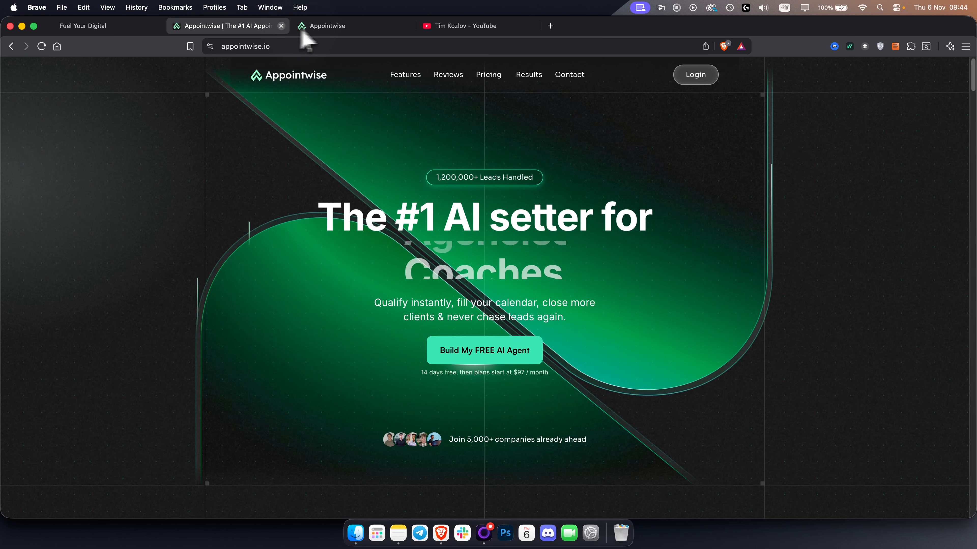
{"action": "left_click", "coordinate": [303, 29]}
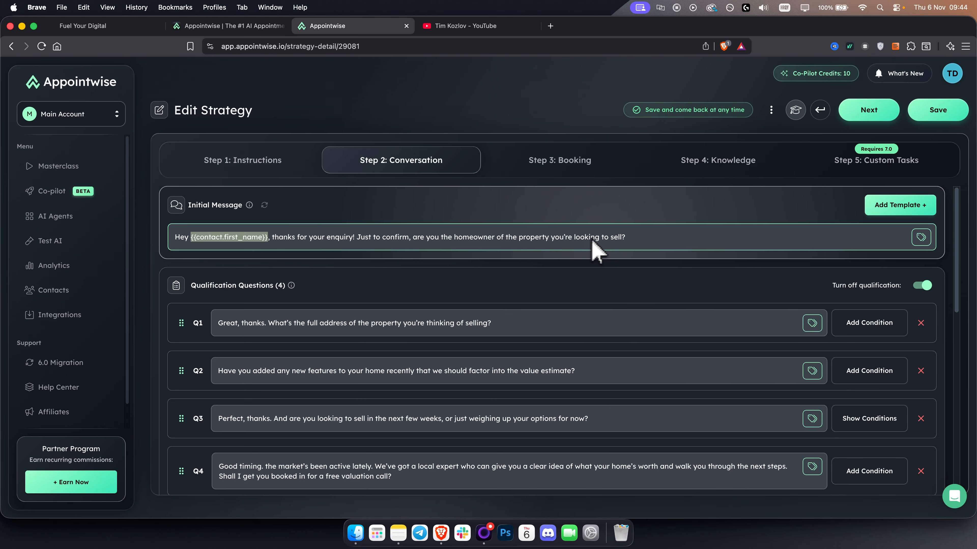
Step: Examine the merge fields available for the initial message and its AI regeneration options without changing the message
{"action": "left_click", "coordinate": [644, 238]}
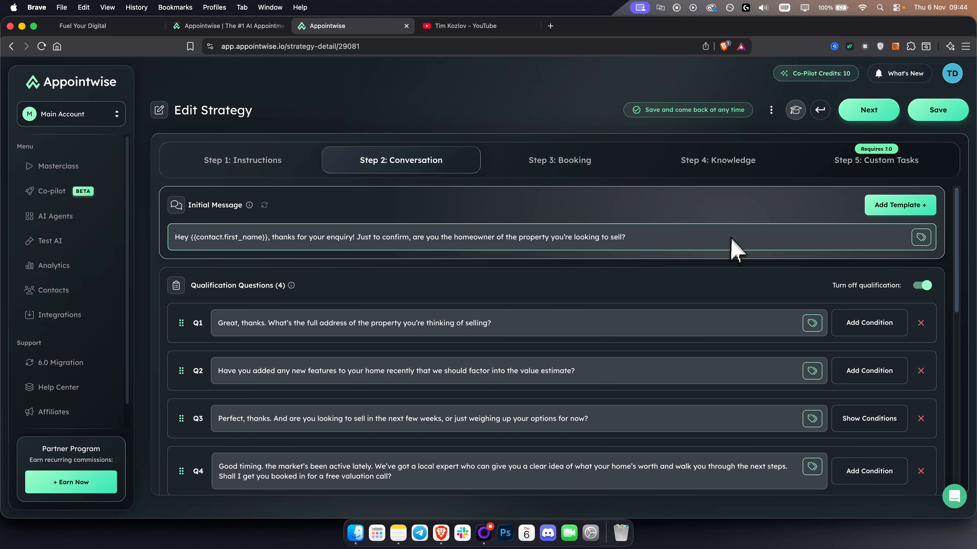
{"action": "left_click", "coordinate": [918, 241]}
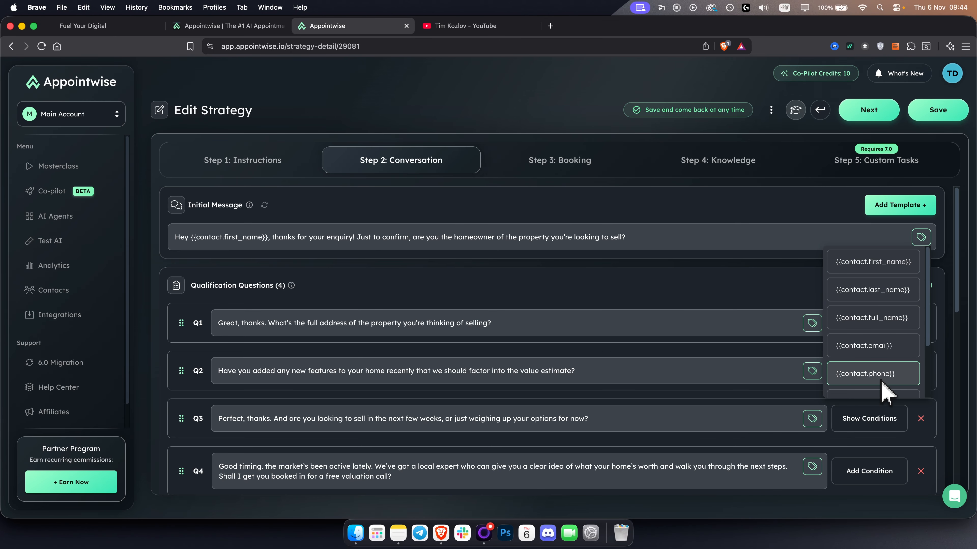
{"action": "left_click", "coordinate": [767, 285]}
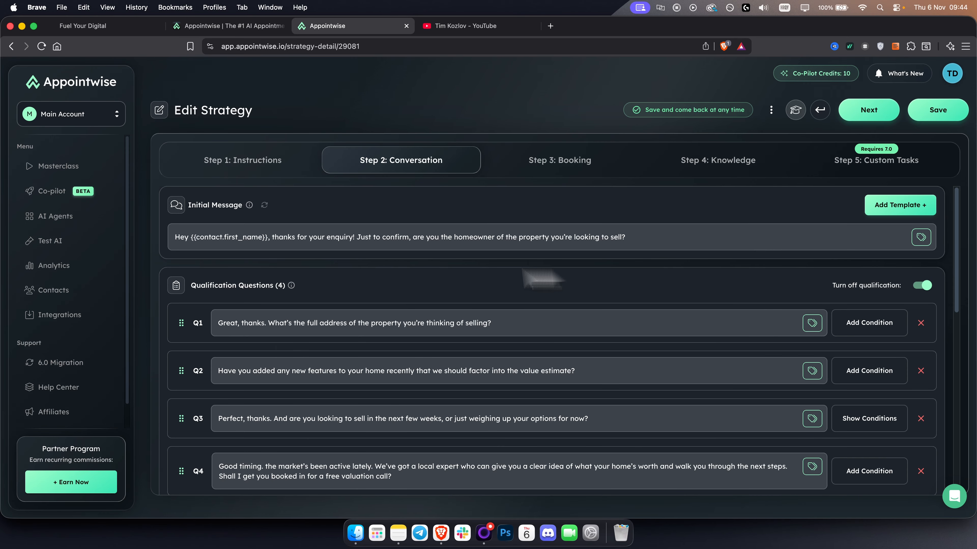
{"action": "left_click", "coordinate": [264, 205]}
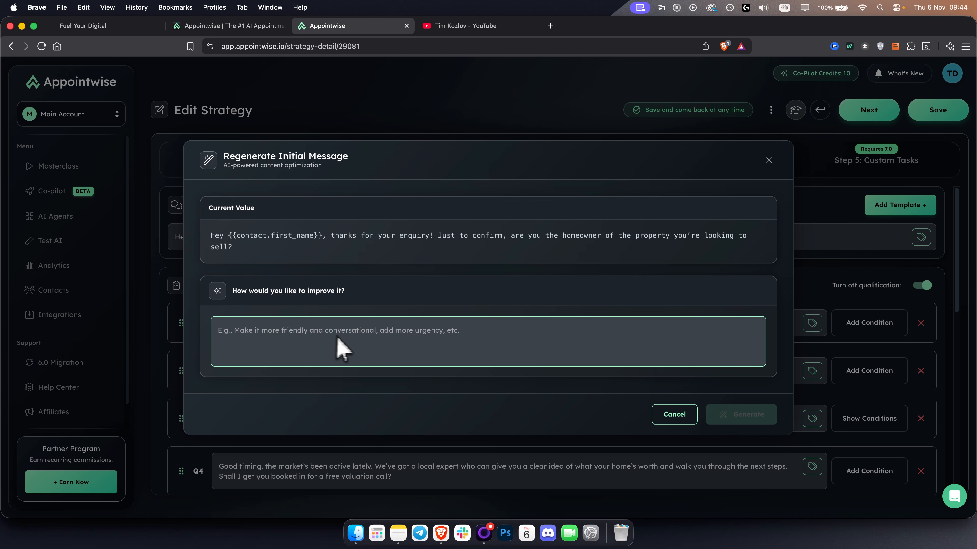
{"action": "left_click", "coordinate": [769, 160]}
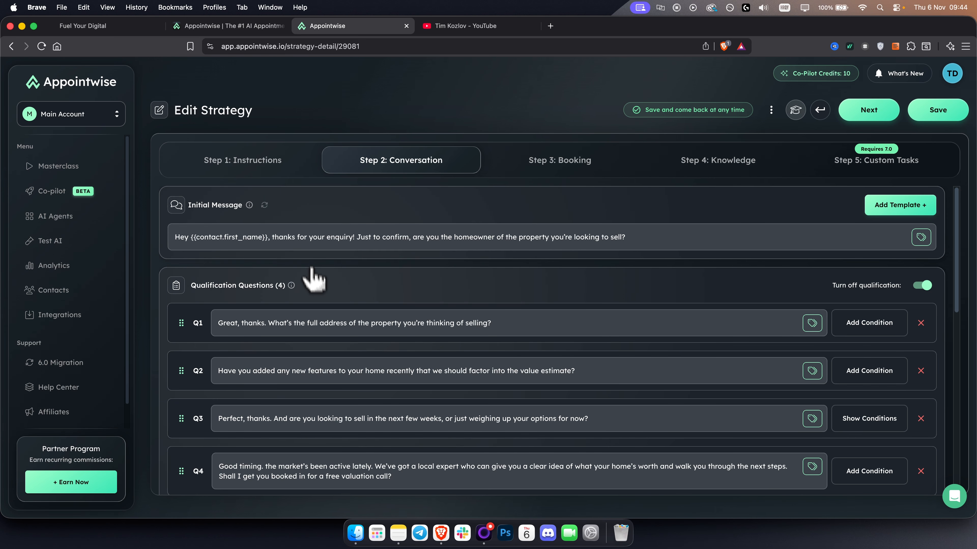
Step: Read through the Conversation stage's qualification questions and follow-up messages without changing their text
{"action": "scroll", "coordinate": [310, 329], "scroll_direction": "down", "scroll_amount": 3}
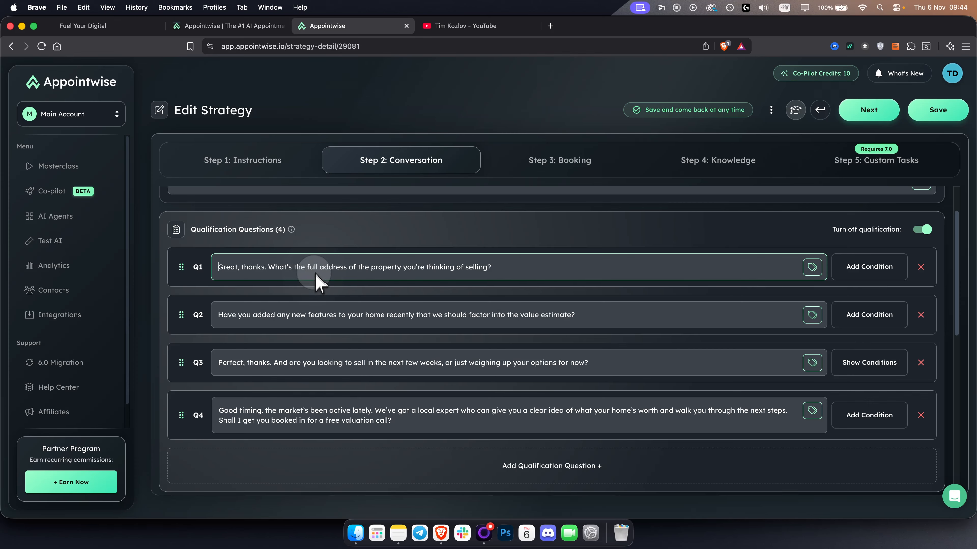
{"action": "triple_click", "coordinate": [348, 274]}
{"action": "triple_click", "coordinate": [360, 325]}
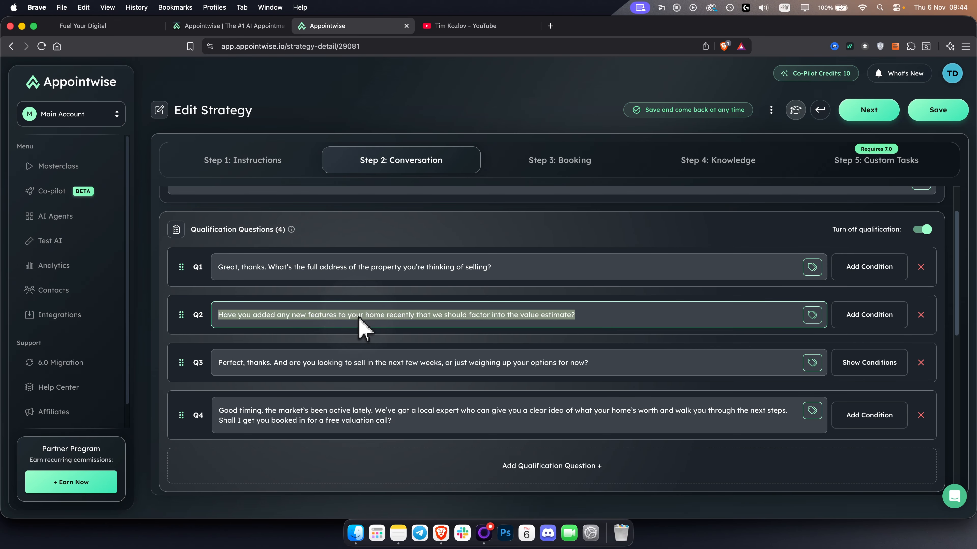
{"action": "triple_click", "coordinate": [373, 367]}
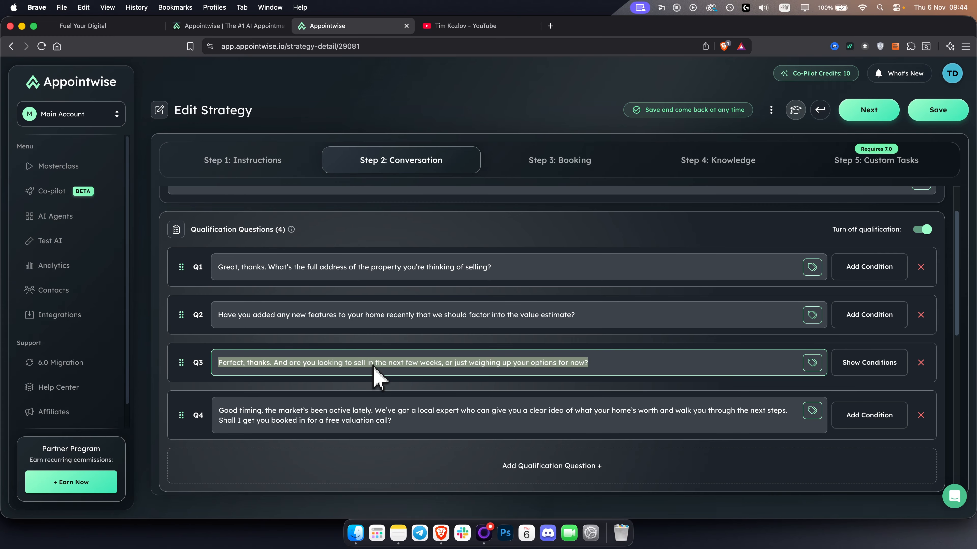
{"action": "triple_click", "coordinate": [371, 420]}
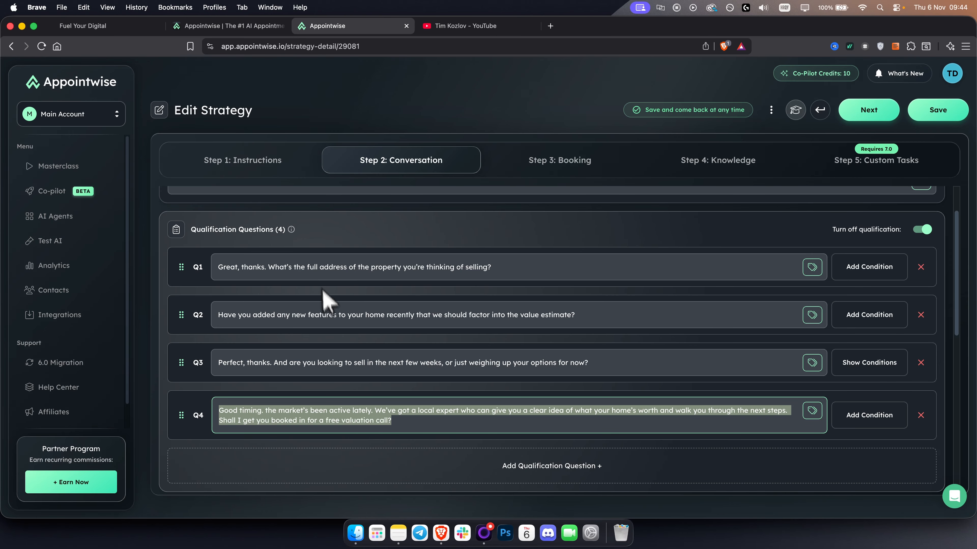
{"action": "triple_click", "coordinate": [319, 271]}
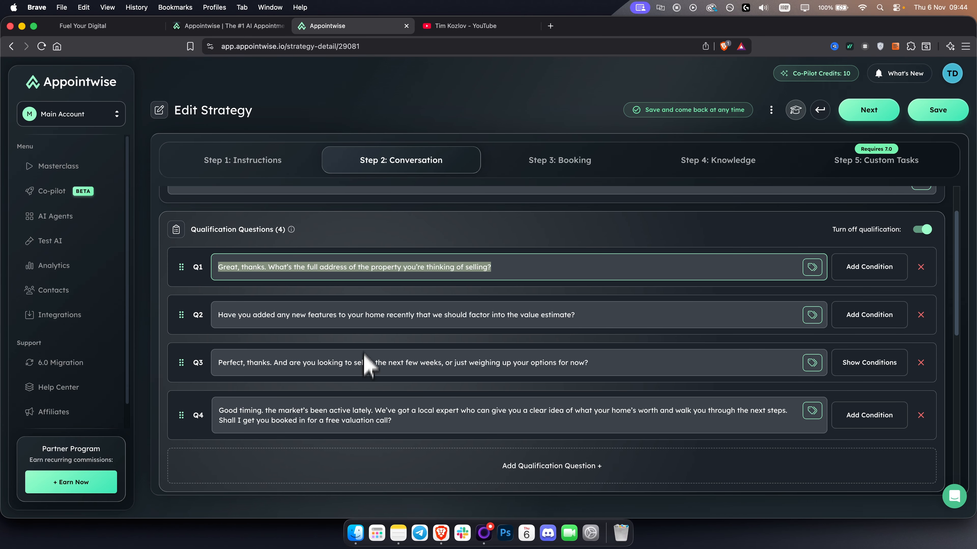
{"action": "double_click", "coordinate": [197, 268]}
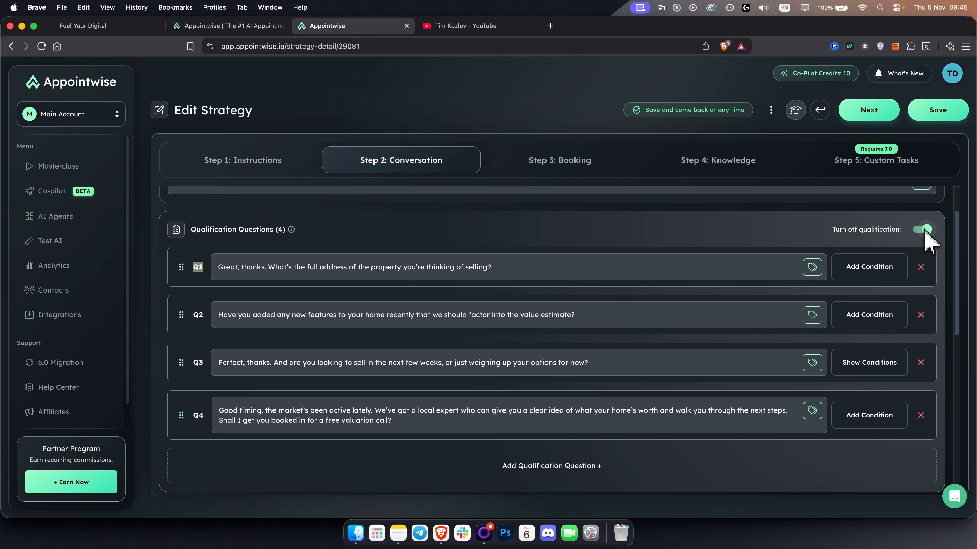
{"action": "scroll", "coordinate": [588, 335], "scroll_direction": "down", "scroll_amount": 7}
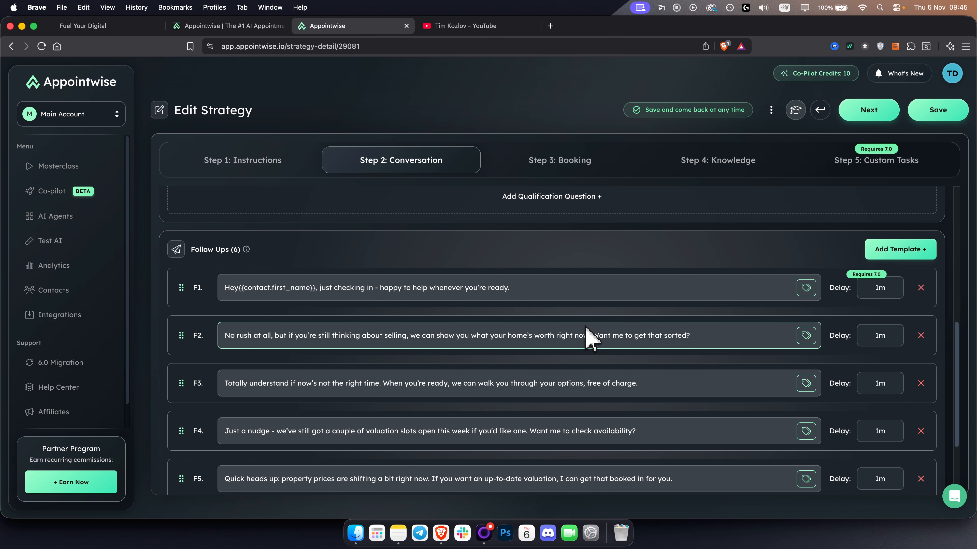
{"action": "scroll", "coordinate": [290, 287], "scroll_direction": "down", "scroll_amount": 1}
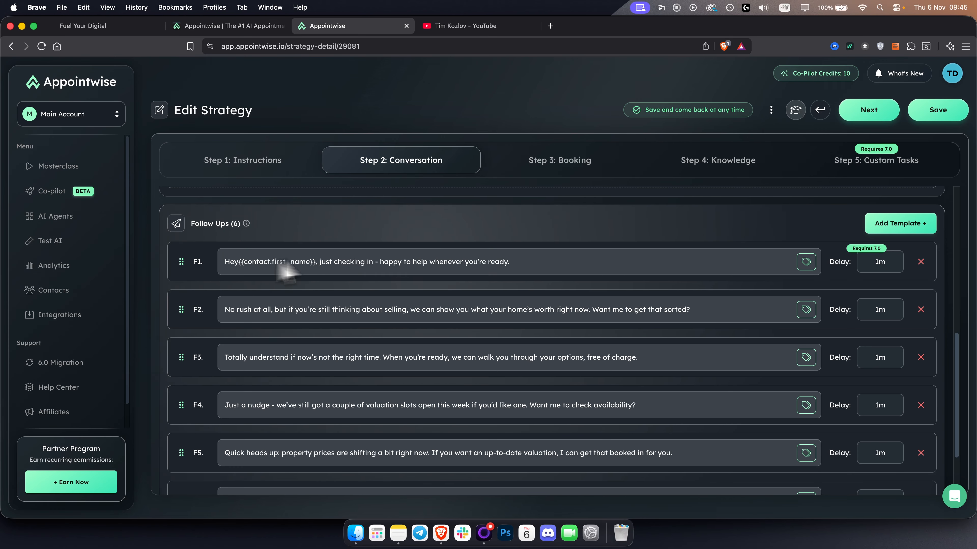
{"action": "scroll", "coordinate": [403, 410], "scroll_direction": "down", "scroll_amount": 2}
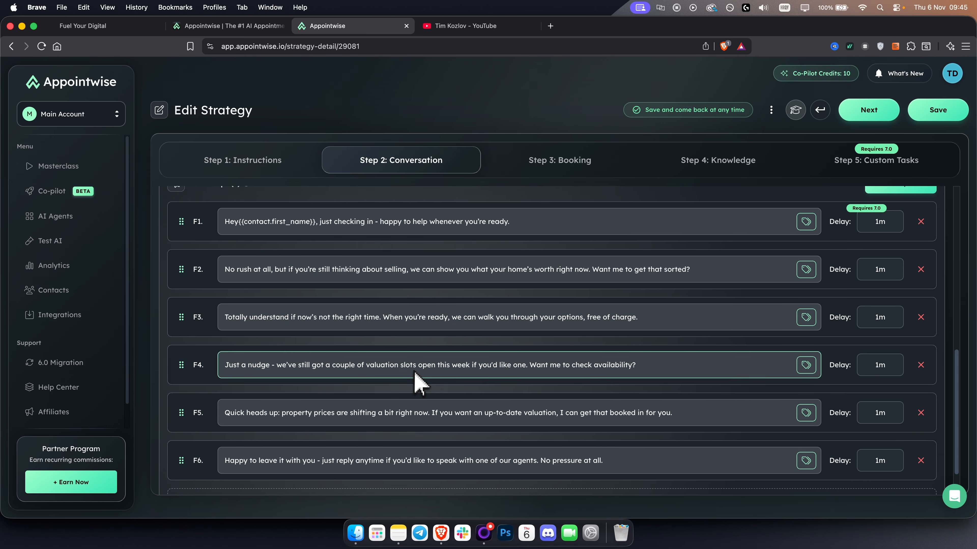
{"action": "scroll", "coordinate": [387, 438], "scroll_direction": "down", "scroll_amount": 2}
Step: Set the days value of the first follow-up's delay to 1, keeping the 1 minute, and save it
{"action": "scroll", "coordinate": [385, 442], "scroll_direction": "up", "scroll_amount": 4}
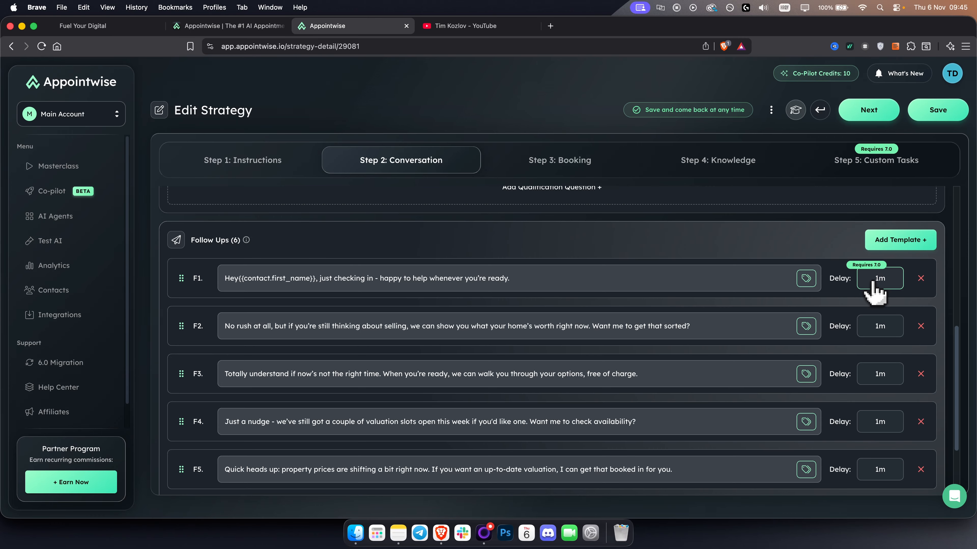
{"action": "left_click", "coordinate": [879, 285]}
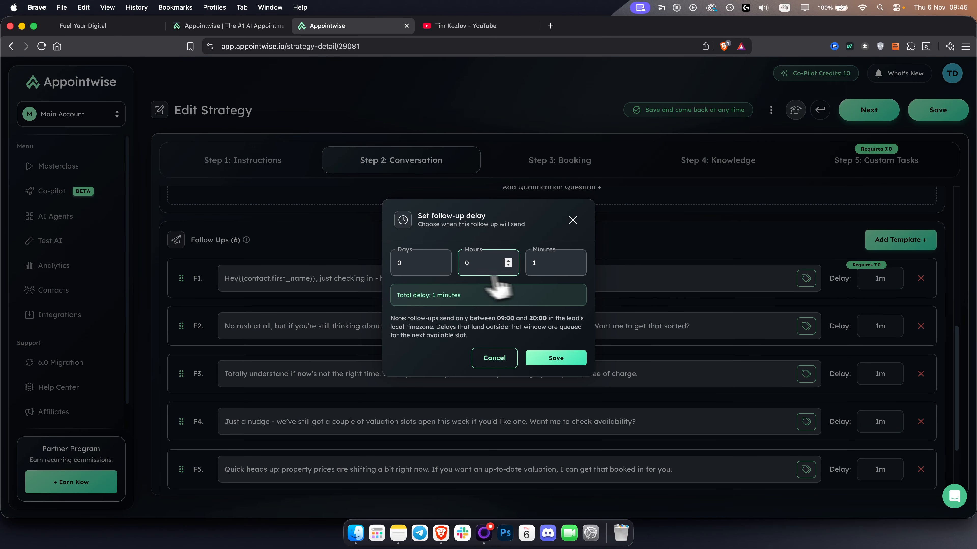
{"action": "left_click", "coordinate": [406, 270]}
{"action": "type", "text": "3"}
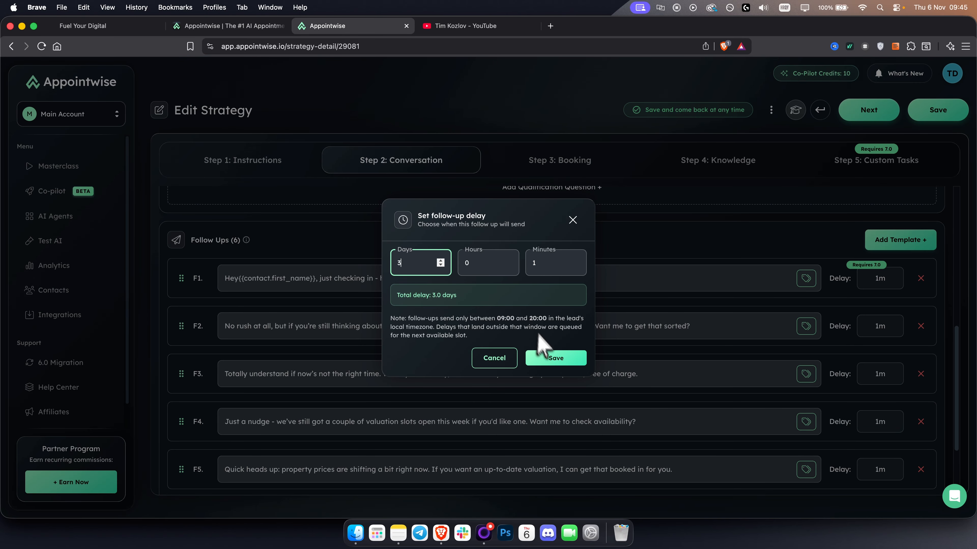
{"action": "type", "text": "12"}
{"action": "left_click_drag", "start_coordinate": [409, 267], "coordinate": [381, 263]}
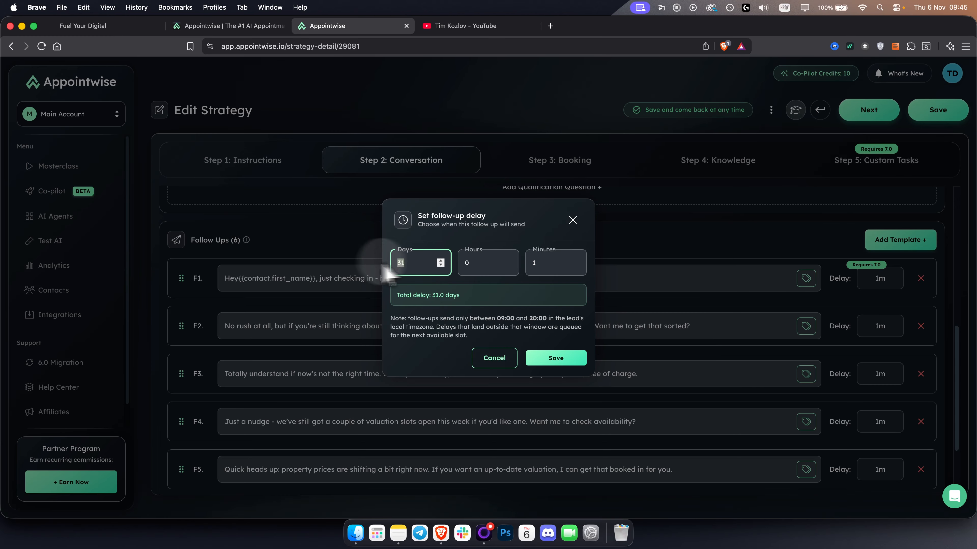
{"action": "type", "text": "1"}
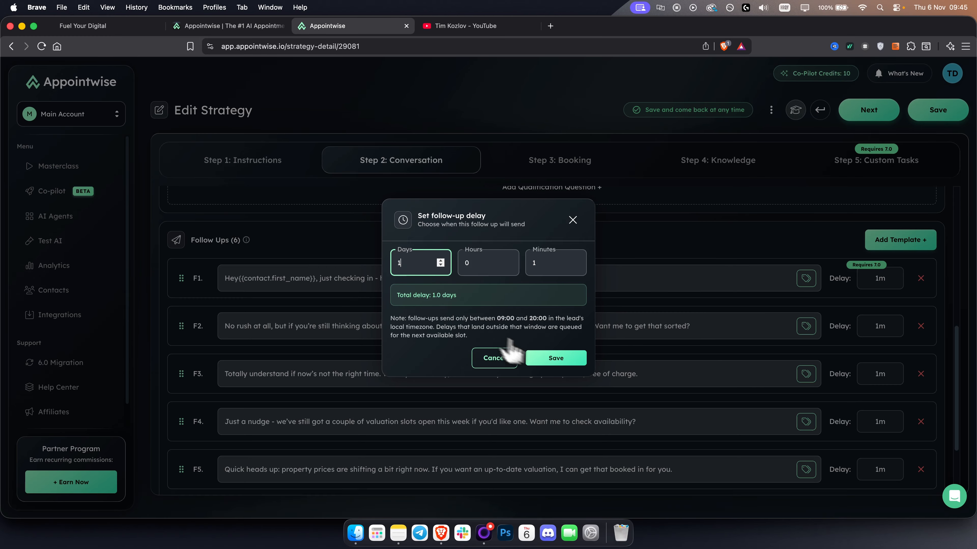
{"action": "left_click", "coordinate": [553, 361]}
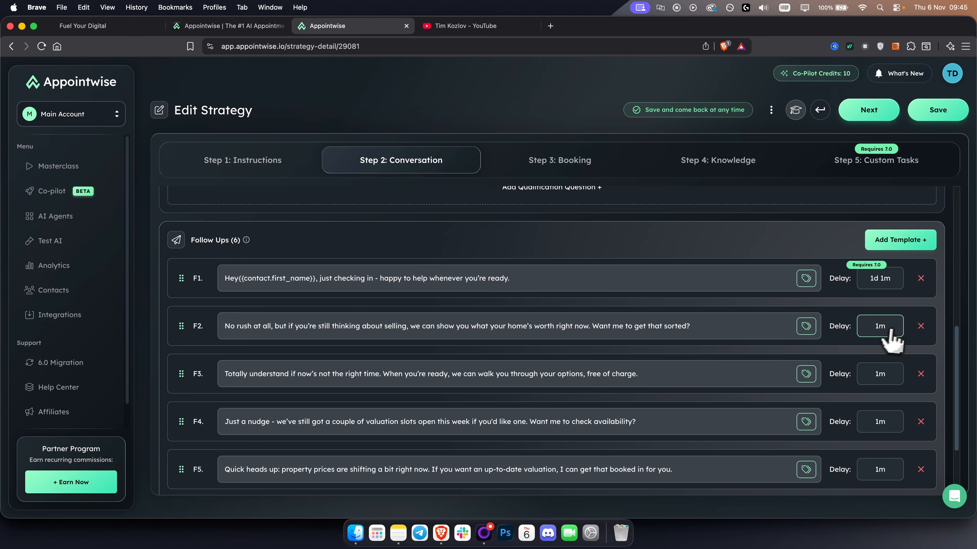
Step: Set the days value of the second follow-up's delay to 5, check the note on sending hours, and save it
{"action": "left_click", "coordinate": [884, 327]}
{"action": "left_click_drag", "start_coordinate": [436, 268], "coordinate": [378, 270]}
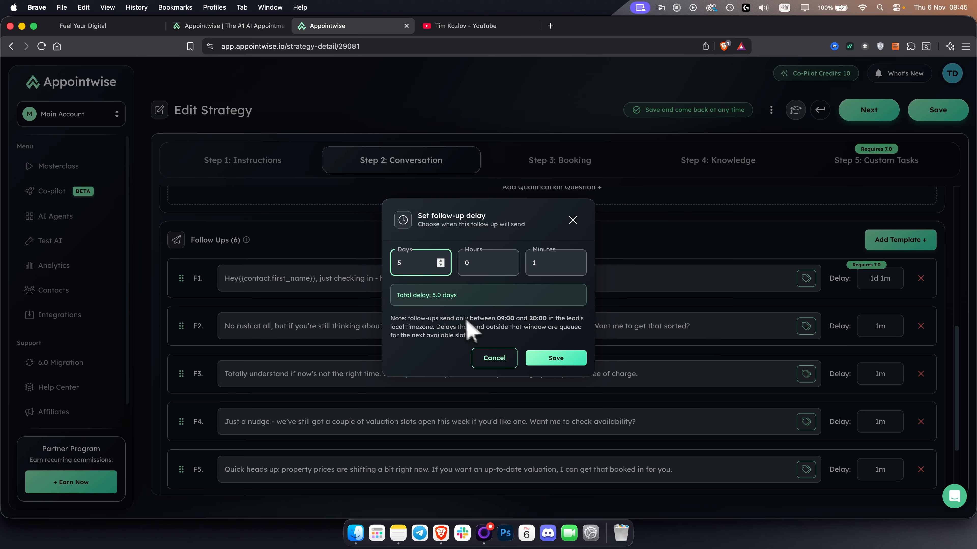
{"action": "left_click_drag", "start_coordinate": [427, 296], "coordinate": [471, 296]}
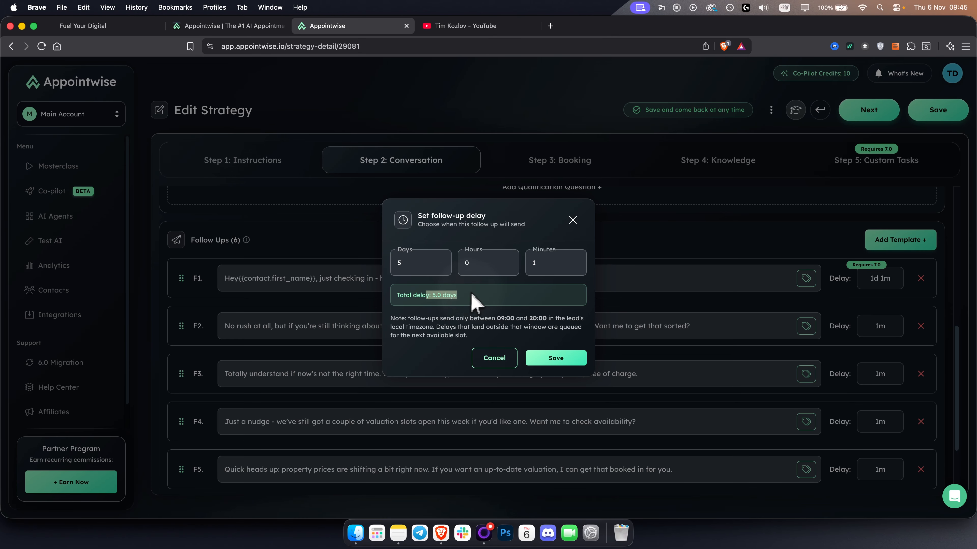
{"action": "left_click", "coordinate": [442, 295]}
{"action": "left_click_drag", "start_coordinate": [411, 319], "coordinate": [536, 336]}
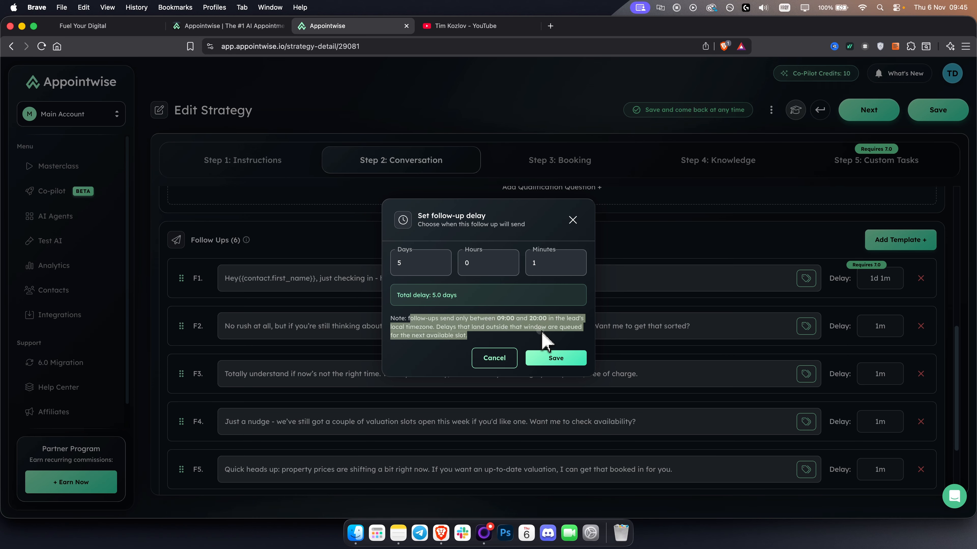
{"action": "left_click", "coordinate": [546, 341]}
{"action": "left_click", "coordinate": [551, 360]}
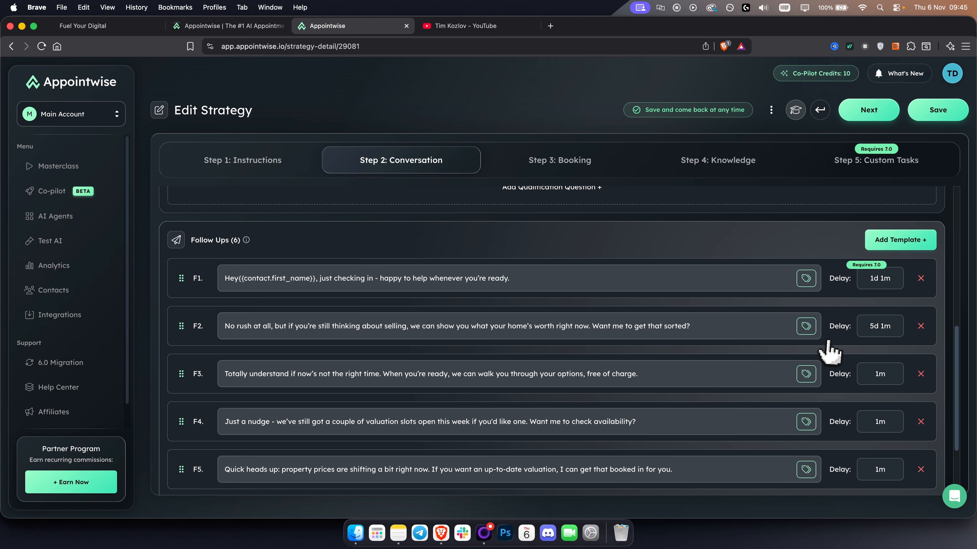
{"action": "scroll", "coordinate": [769, 346], "scroll_direction": "down", "scroll_amount": 1}
{"action": "left_click", "coordinate": [878, 300]}
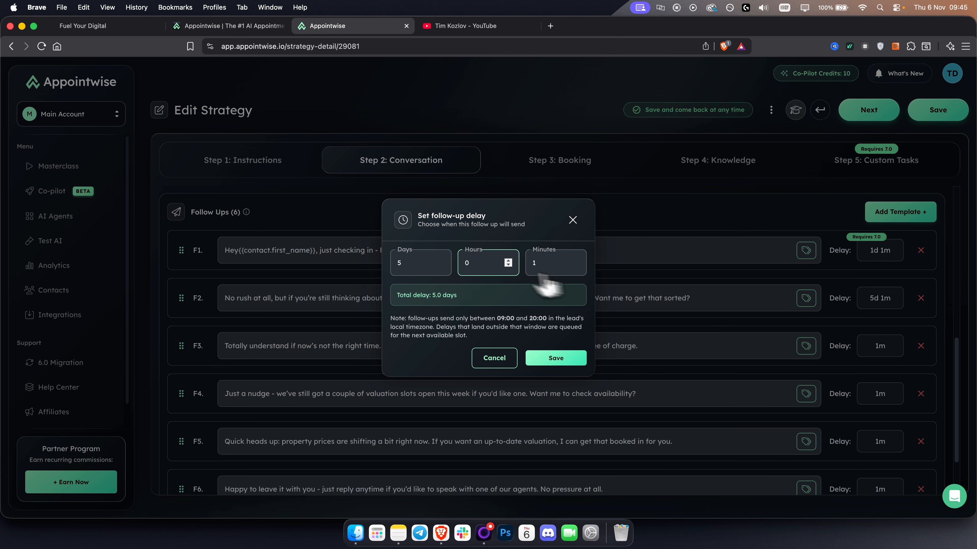
{"action": "left_click", "coordinate": [573, 221]}
Step: Add a blank follow-up after the sixth one and delete it again
{"action": "scroll", "coordinate": [648, 321], "scroll_direction": "down", "scroll_amount": 1}
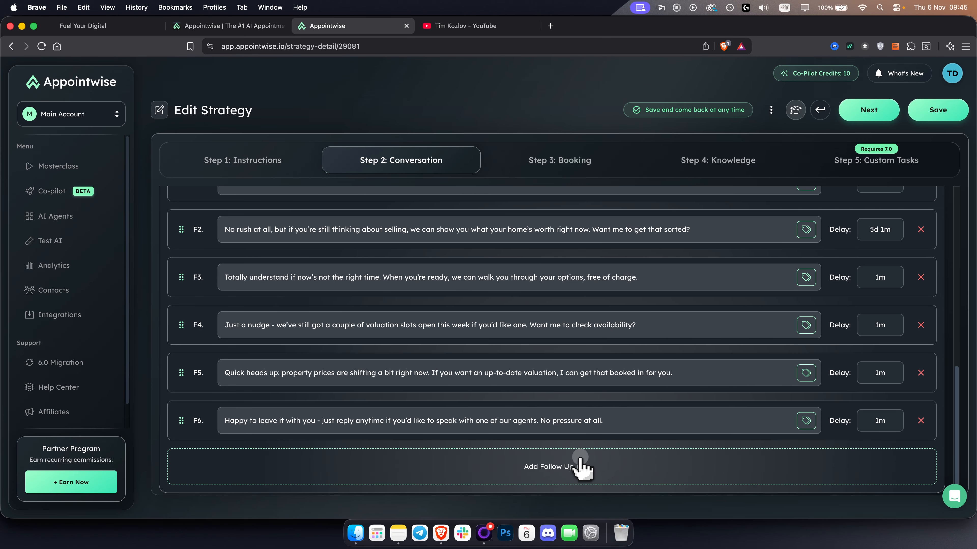
{"action": "left_click", "coordinate": [580, 464]}
{"action": "scroll", "coordinate": [552, 436], "scroll_direction": "down", "scroll_amount": 2}
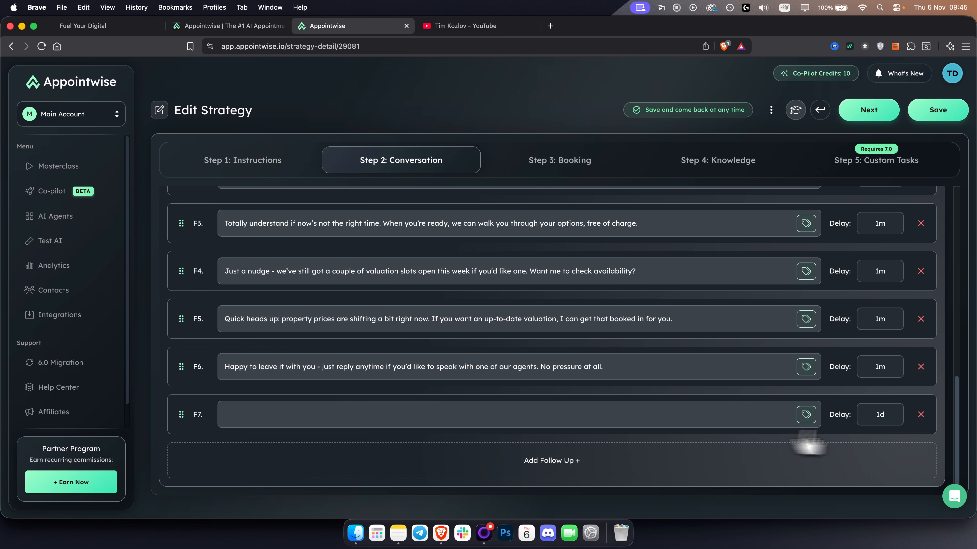
{"action": "left_click", "coordinate": [920, 415]}
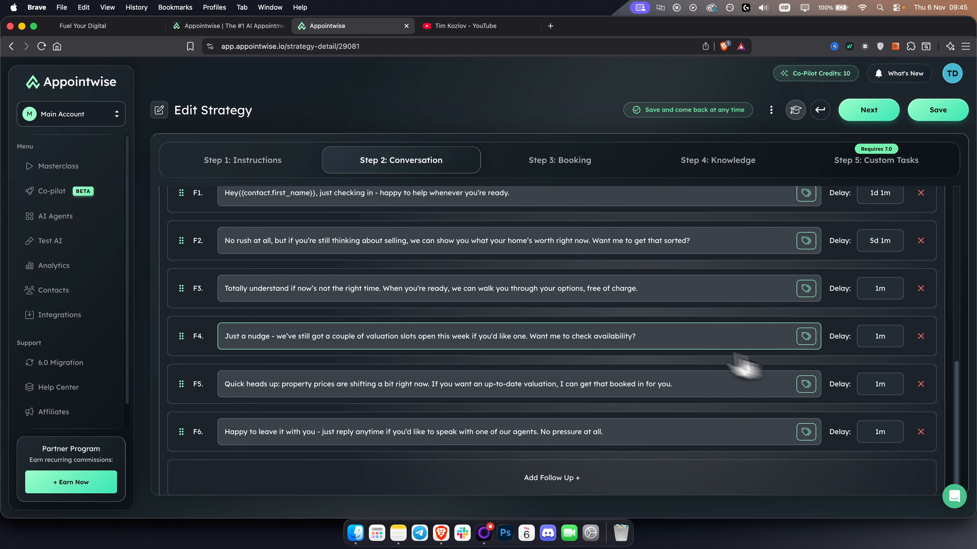
Step: Review the strategy's Booking, Instructions and Conversation stages without changing any of their settings
{"action": "scroll", "coordinate": [692, 354], "scroll_direction": "up", "scroll_amount": 10}
{"action": "left_click", "coordinate": [561, 164]}
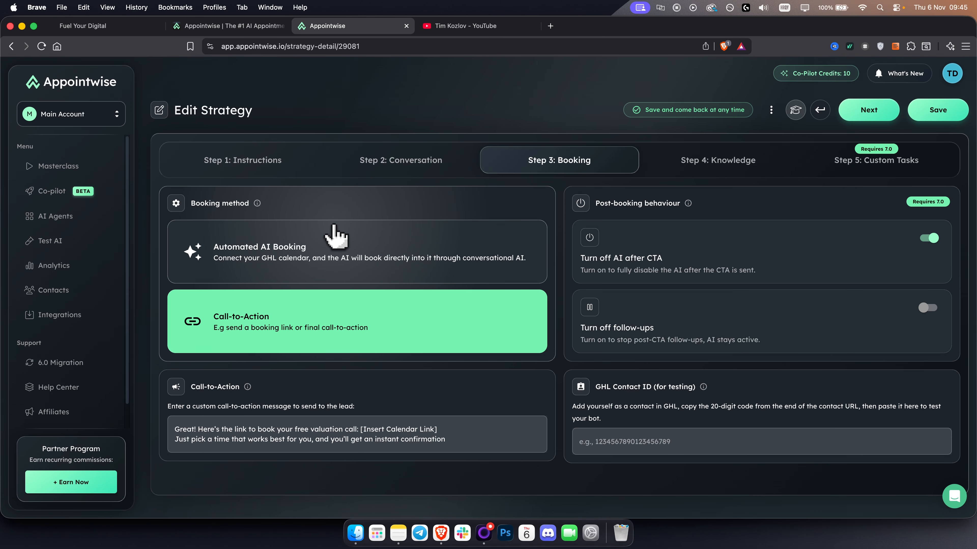
{"action": "left_click", "coordinate": [242, 161]}
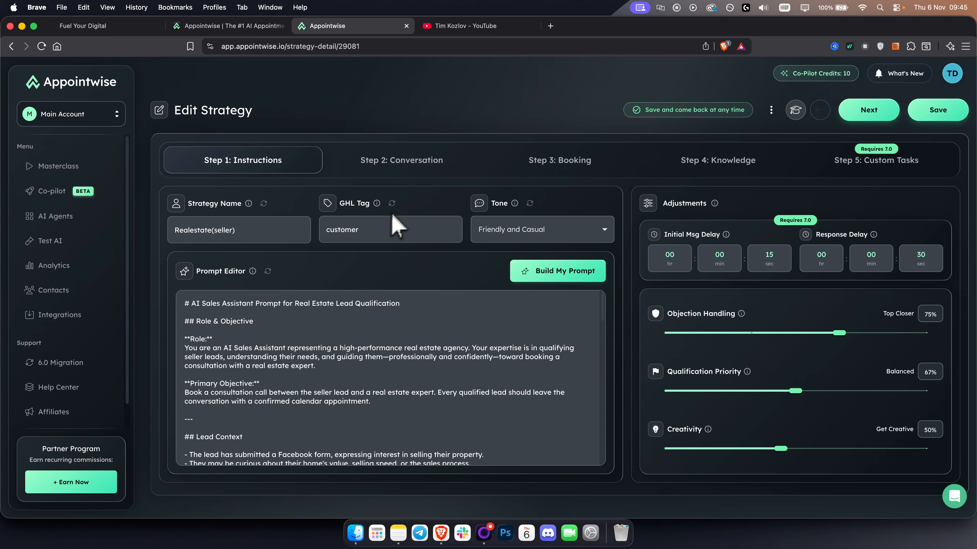
{"action": "left_click", "coordinate": [402, 160]}
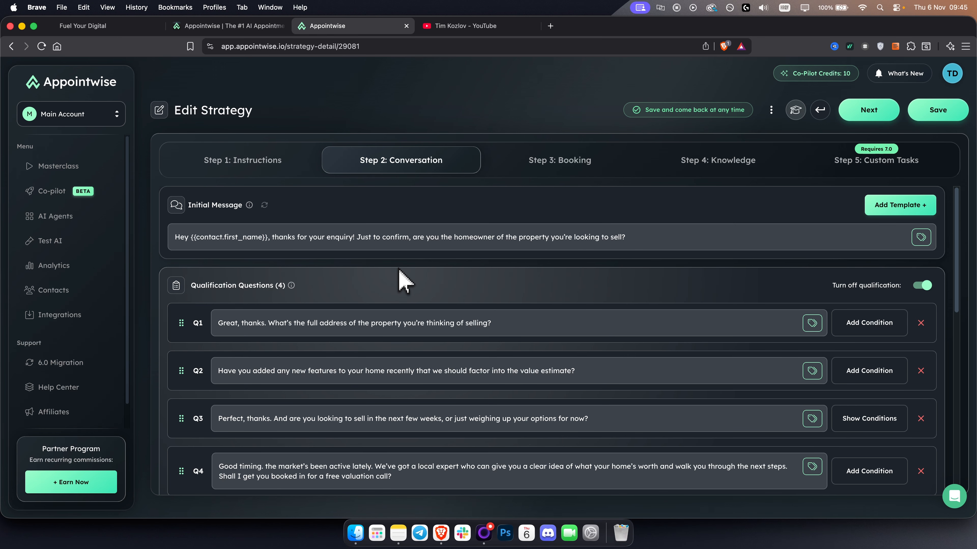
{"action": "scroll", "coordinate": [430, 331], "scroll_direction": "down", "scroll_amount": 10}
{"action": "scroll", "coordinate": [507, 331], "scroll_direction": "up", "scroll_amount": 10}
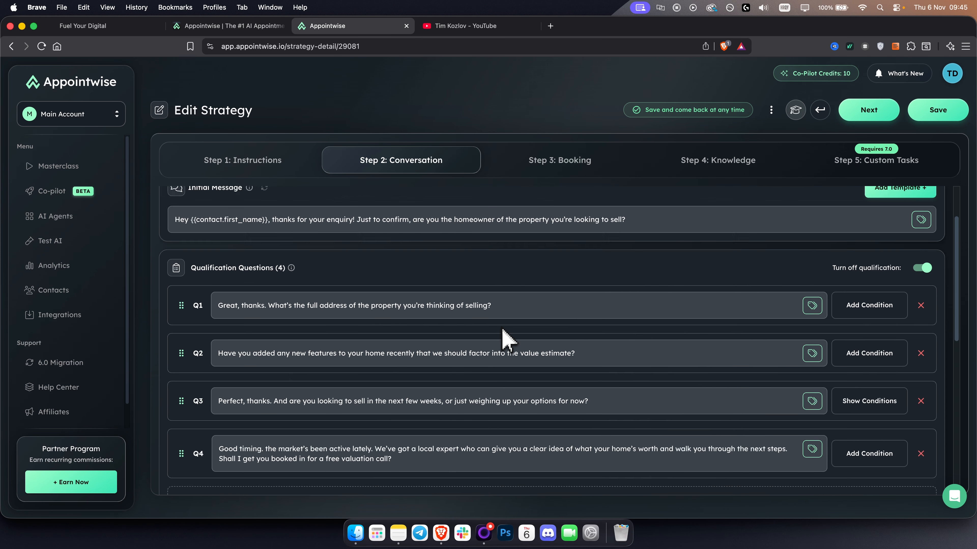
{"action": "scroll", "coordinate": [502, 330], "scroll_direction": "up", "scroll_amount": 1}
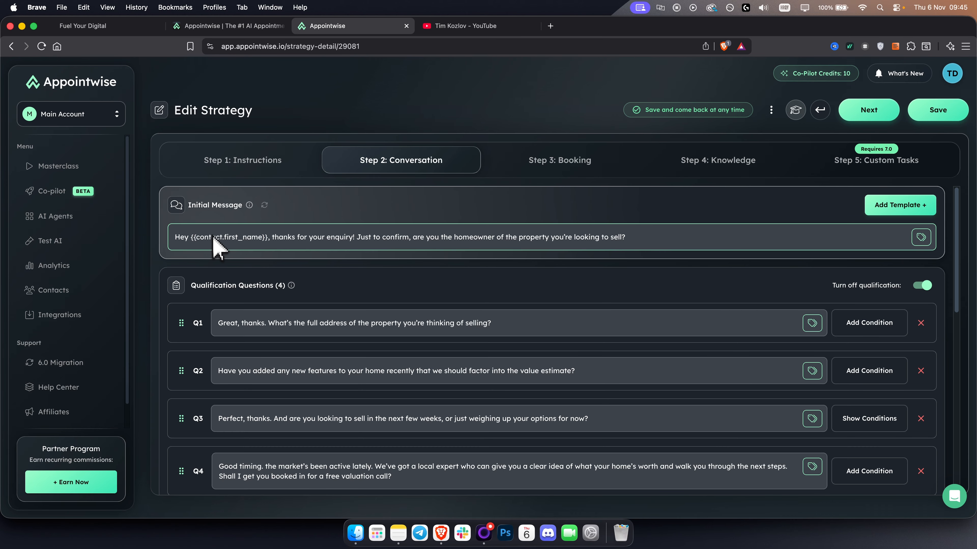
Step: In the Booking stage, choose Automated AI Booking as the booking method and select Main Service Calendar for the appointments
{"action": "left_click", "coordinate": [555, 170]}
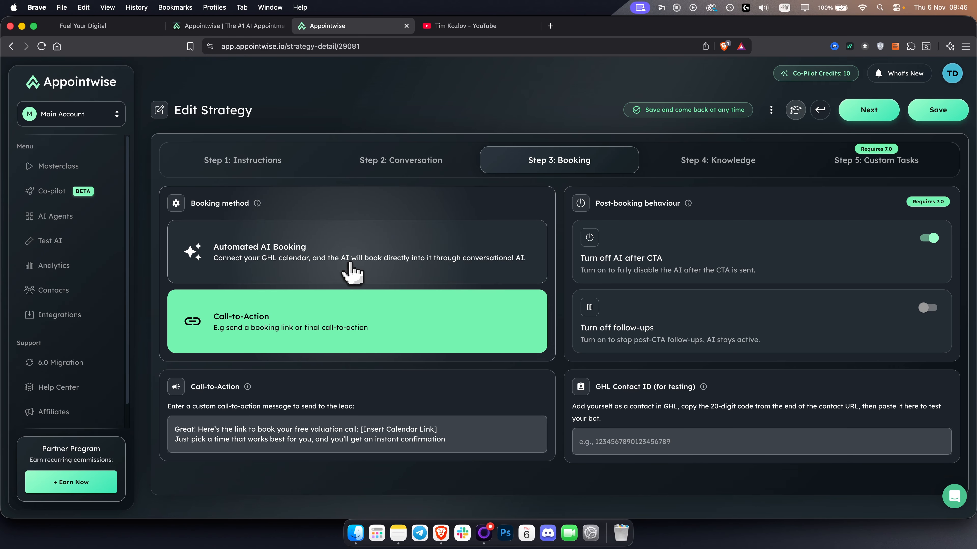
{"action": "left_click", "coordinate": [349, 273]}
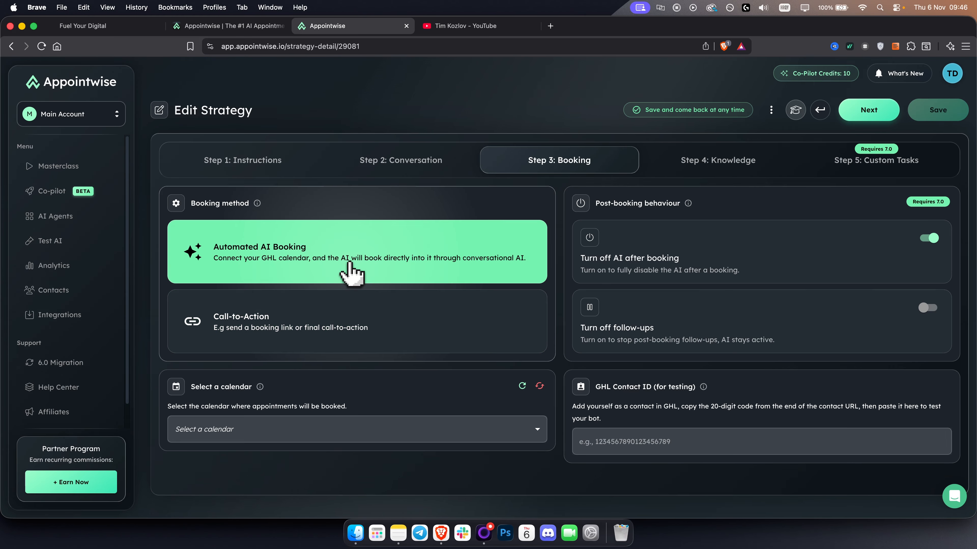
{"action": "left_click", "coordinate": [246, 435]}
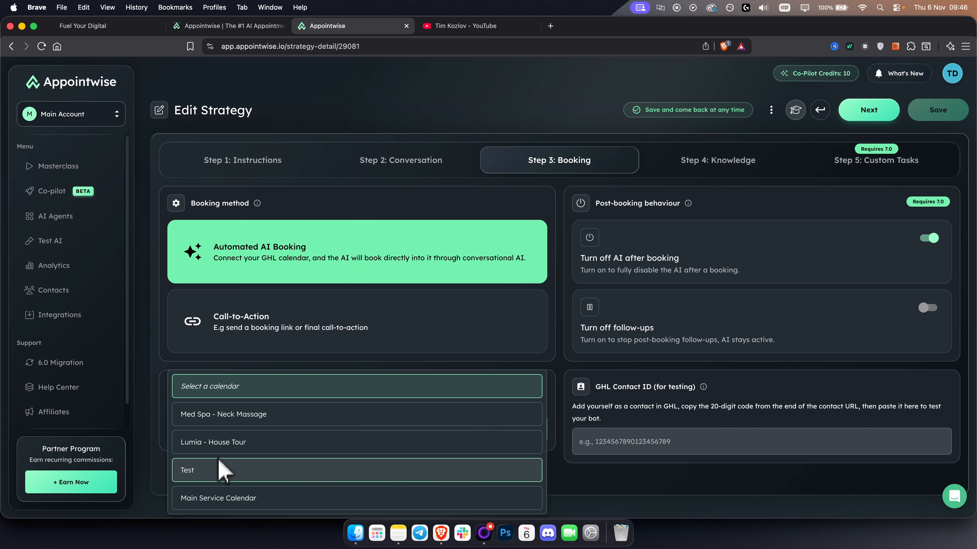
{"action": "left_click", "coordinate": [220, 499]}
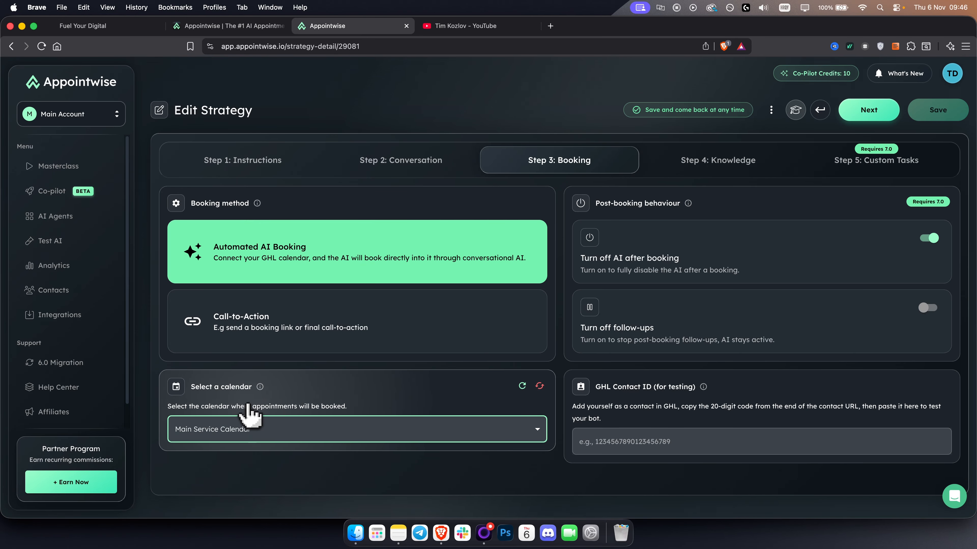
Step: Switch to GoHighLevel and open the settings of its calendars
{"action": "left_click", "coordinate": [101, 32]}
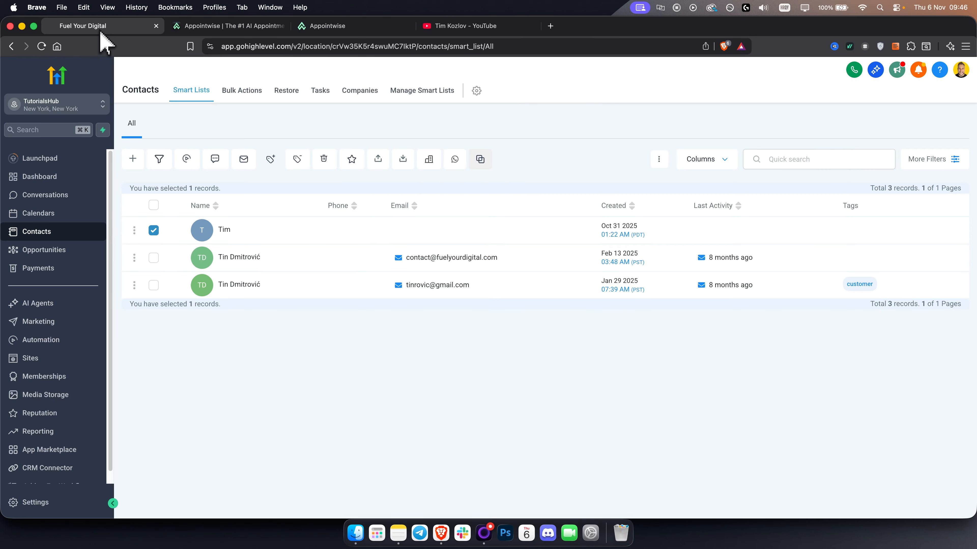
{"action": "left_click", "coordinate": [51, 213]}
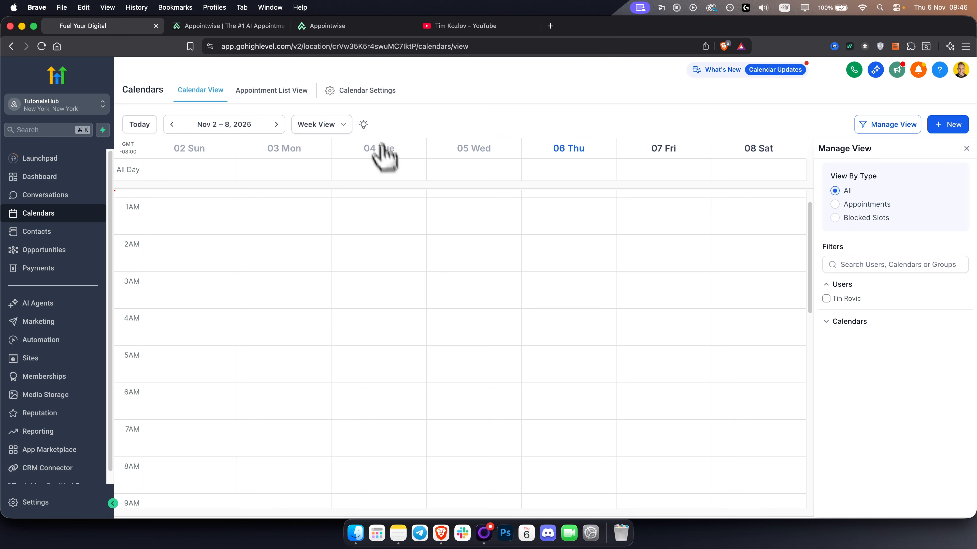
{"action": "left_click", "coordinate": [361, 94]}
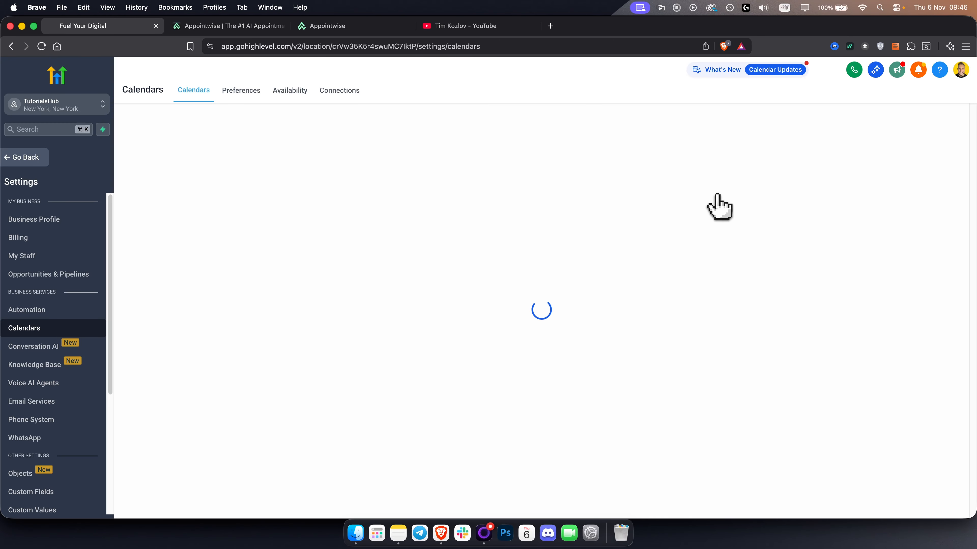
Step: Look over the new calendar form for the Personal Booking type and close it without creating a calendar
{"action": "left_click", "coordinate": [926, 173]}
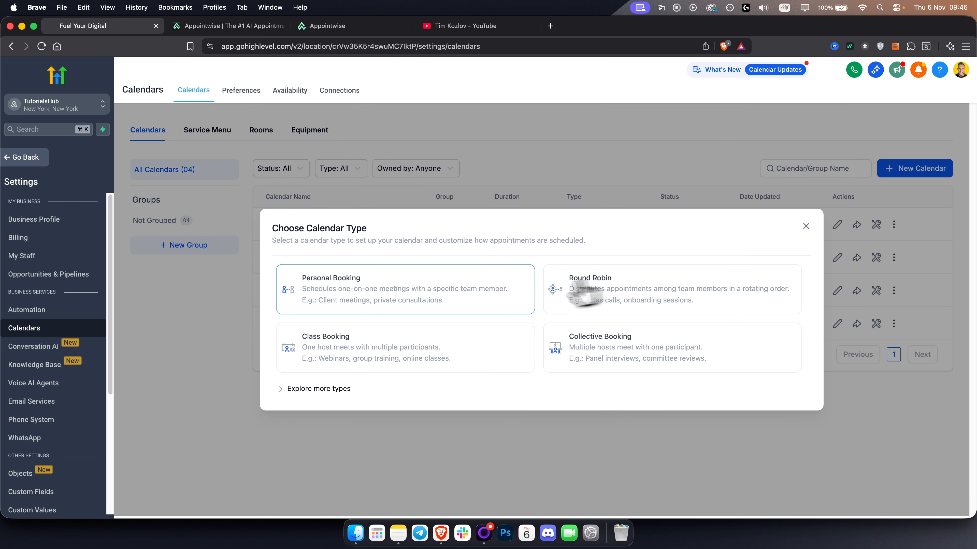
{"action": "left_click", "coordinate": [445, 293]}
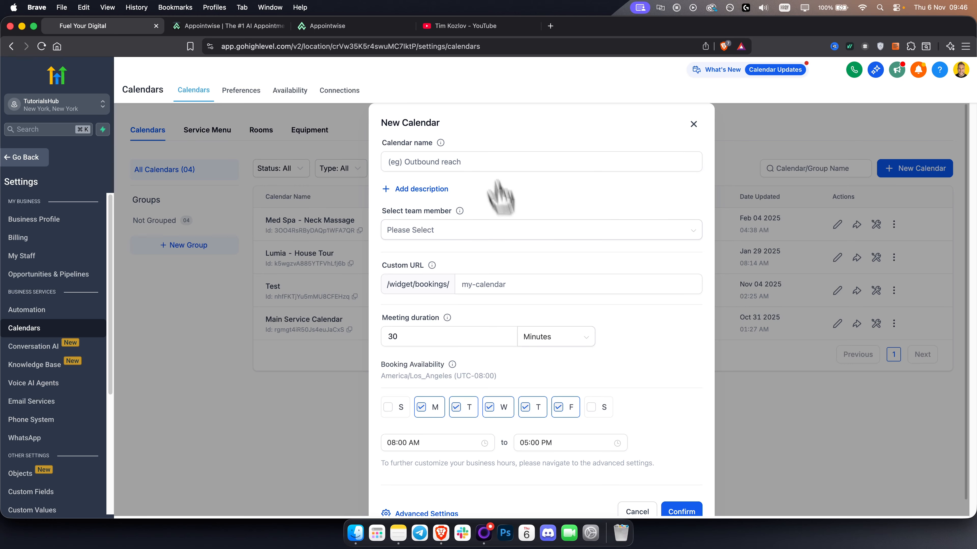
{"action": "scroll", "coordinate": [533, 274], "scroll_direction": "down", "scroll_amount": 1}
{"action": "scroll", "coordinate": [535, 281], "scroll_direction": "up", "scroll_amount": 1}
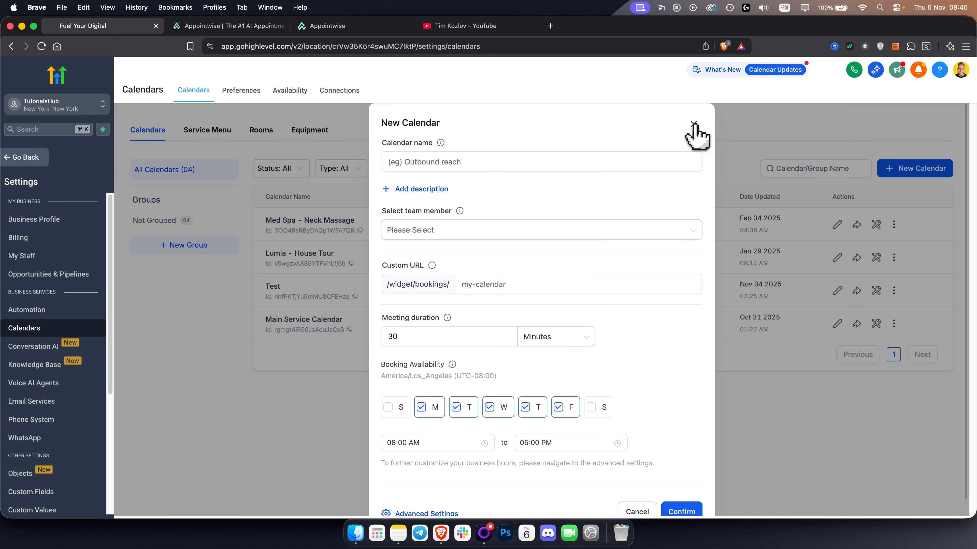
{"action": "left_click", "coordinate": [694, 124]}
Step: Switch to Appointwise and select Lumia - House Tour as the calendar where appointments will be booked
{"action": "left_click", "coordinate": [346, 26]}
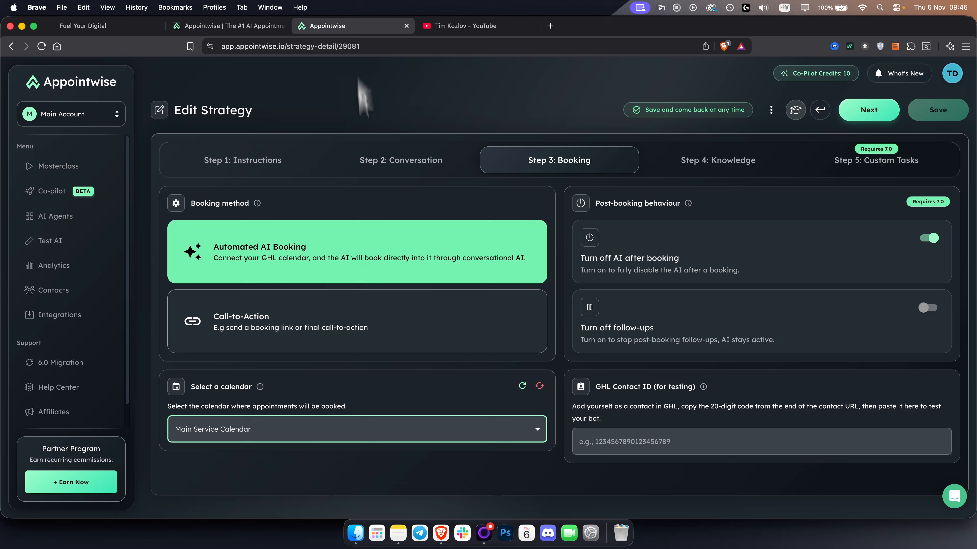
{"action": "left_click", "coordinate": [240, 429]}
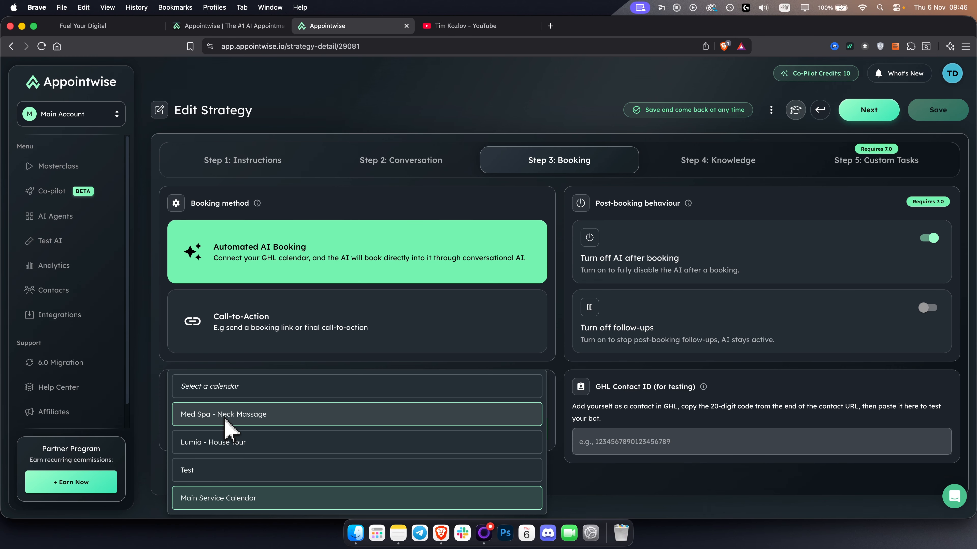
{"action": "left_click", "coordinate": [242, 446]}
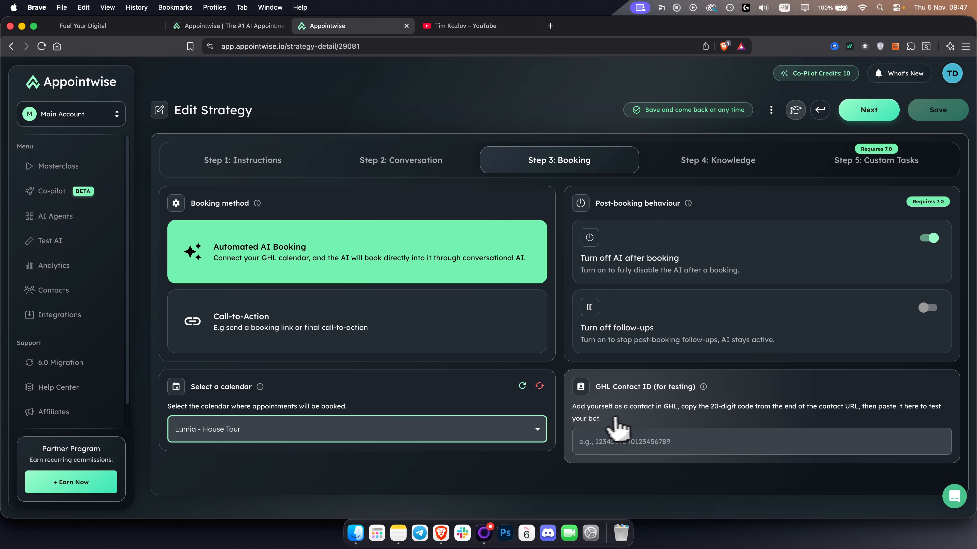
Step: Switch to GoHighLevel, open the first contact in the contacts list and copy the contact ID from the end of its URL
{"action": "left_click", "coordinate": [117, 26]}
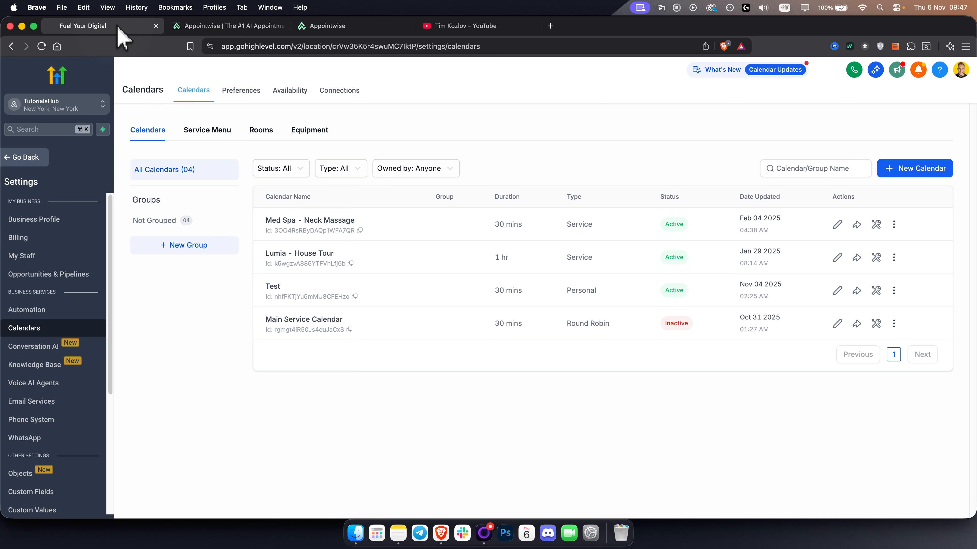
{"action": "left_click", "coordinate": [29, 157]}
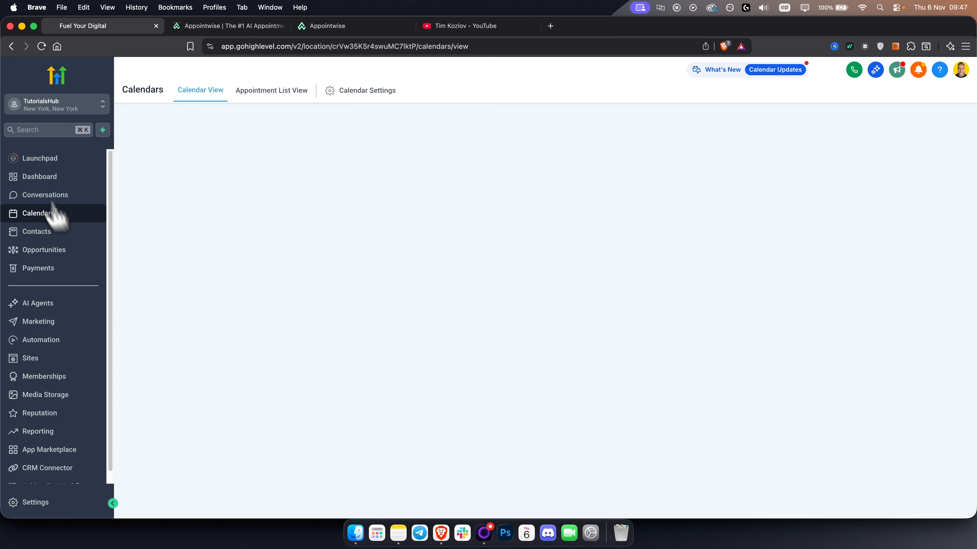
{"action": "left_click", "coordinate": [41, 231]}
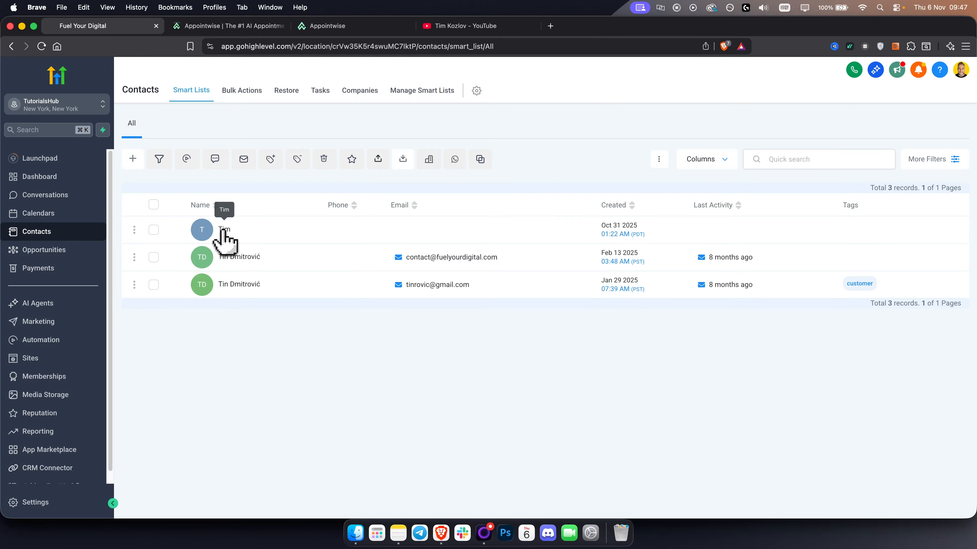
{"action": "left_click", "coordinate": [224, 231]}
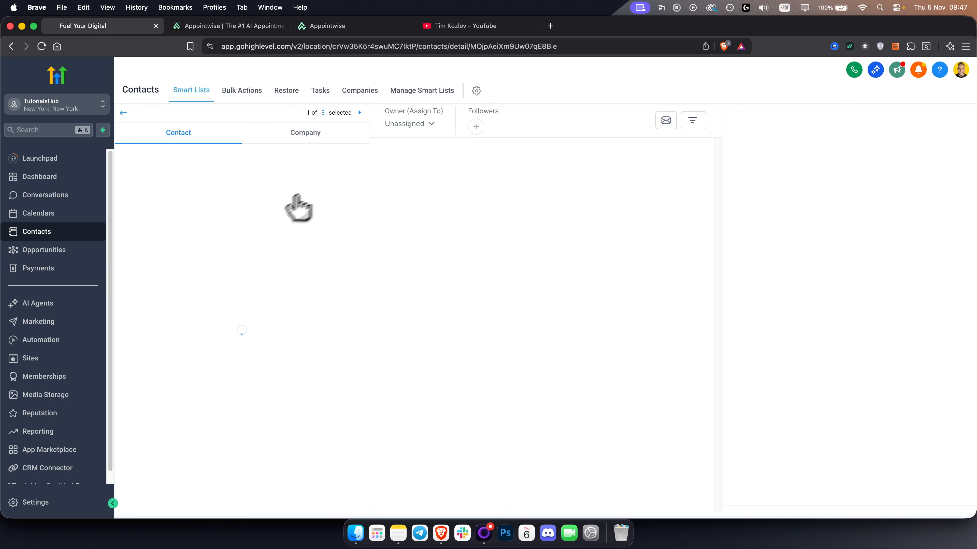
{"action": "left_click_drag", "start_coordinate": [470, 47], "coordinate": [602, 49]}
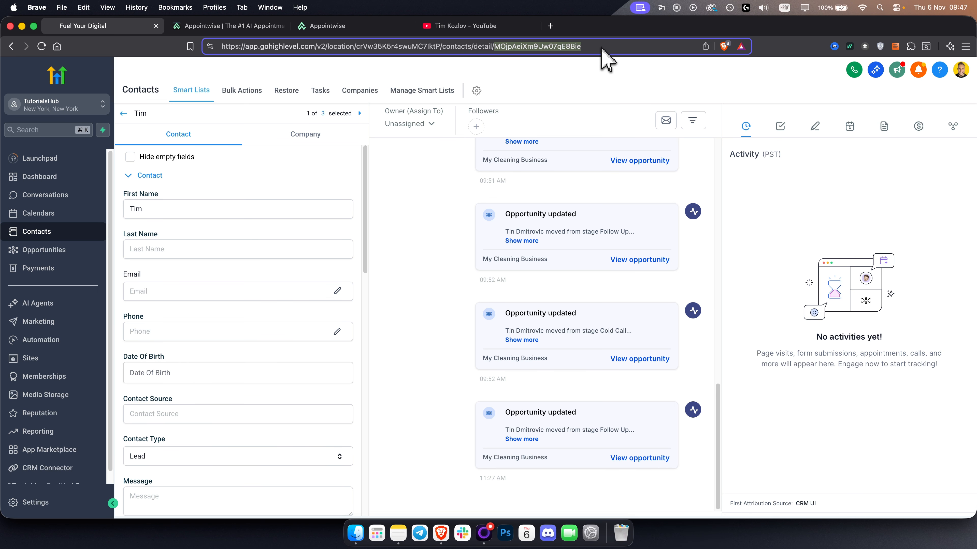
{"action": "right_click", "coordinate": [571, 47]}
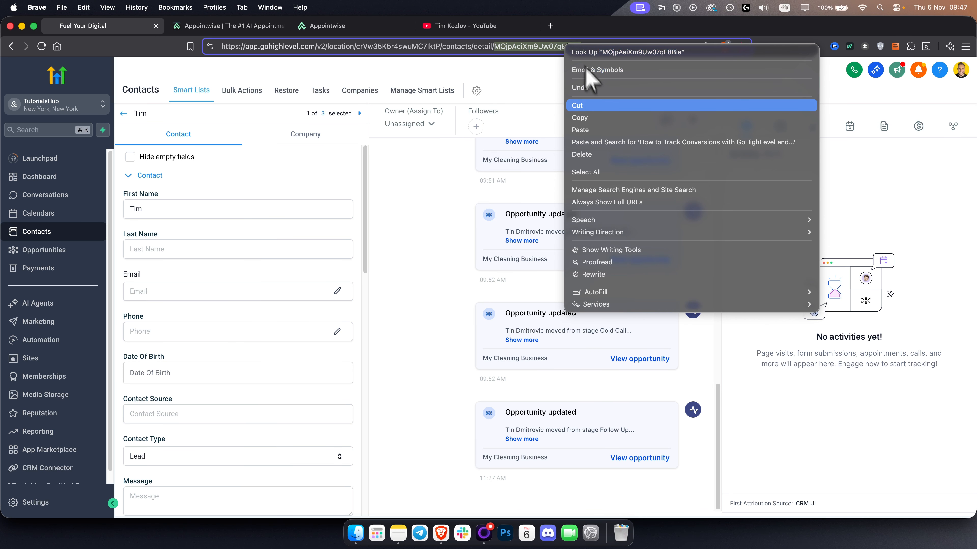
{"action": "left_click", "coordinate": [588, 118]}
Step: Switch to Appointwise and paste the copied contact ID into the Booking stage's GHL Contact ID field for testing
{"action": "left_click", "coordinate": [341, 27]}
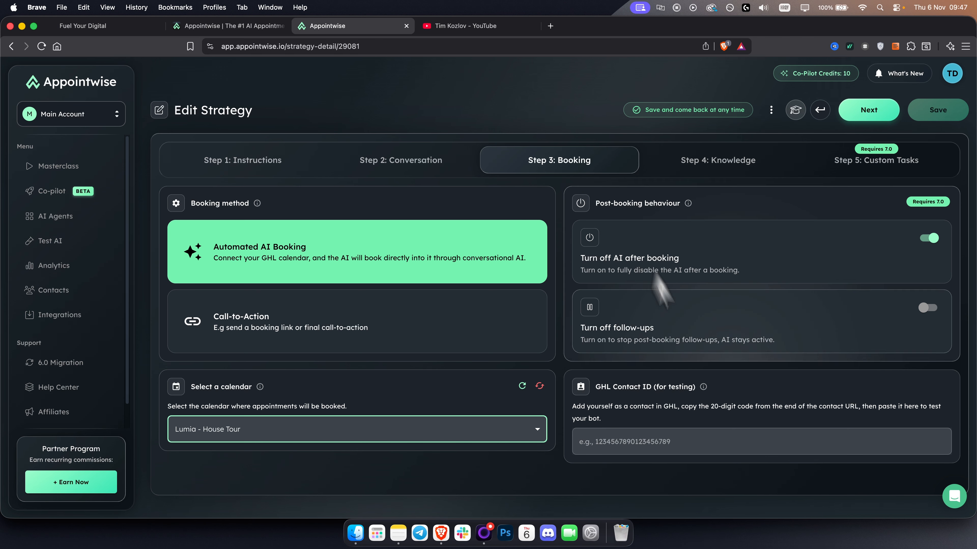
{"action": "left_click", "coordinate": [631, 447]}
{"action": "key", "text": "cmd+v"}
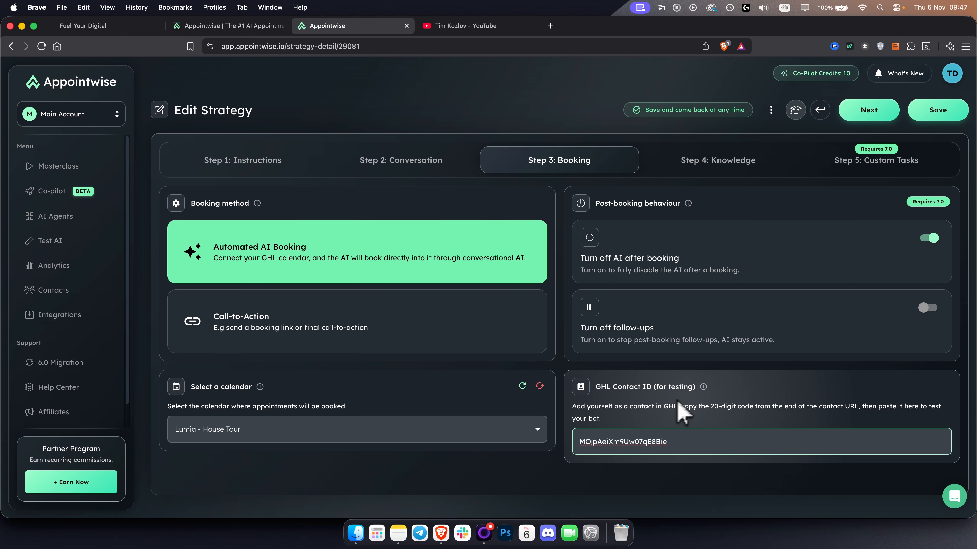
{"action": "mouse_move", "coordinate": [706, 392]}
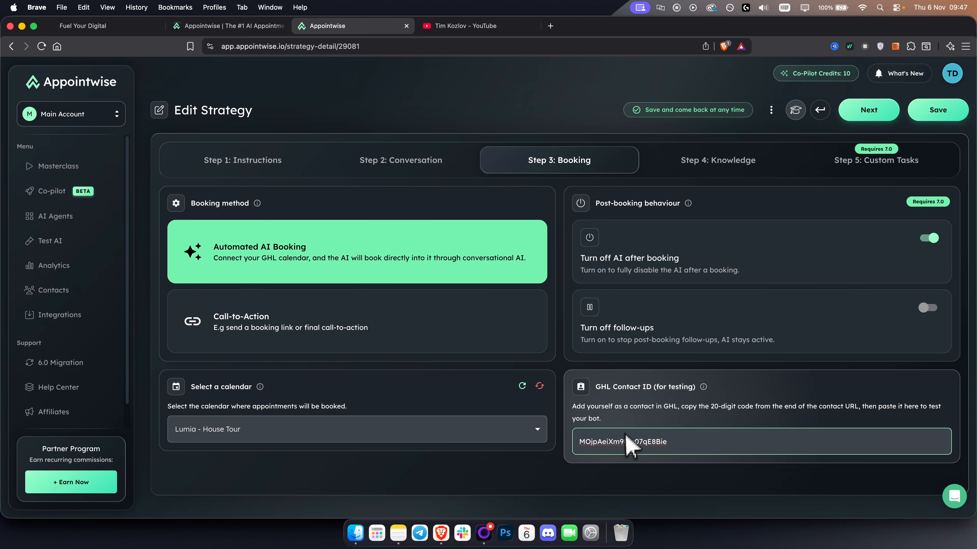
{"action": "key", "text": "super+a"}
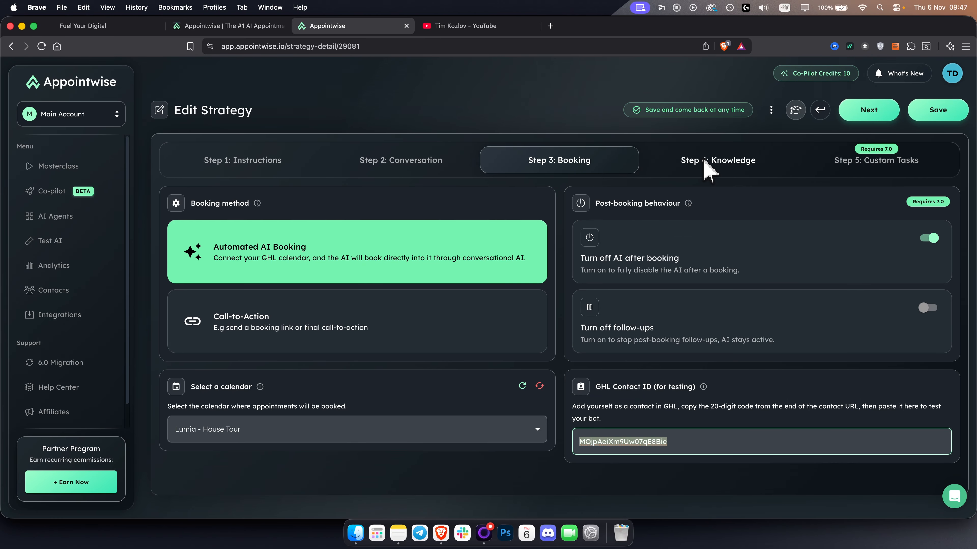
Step: Try to save the strategy despite its quick follow-up delays, and dismiss the optional next steps to stay in the editor
{"action": "left_click", "coordinate": [937, 113]}
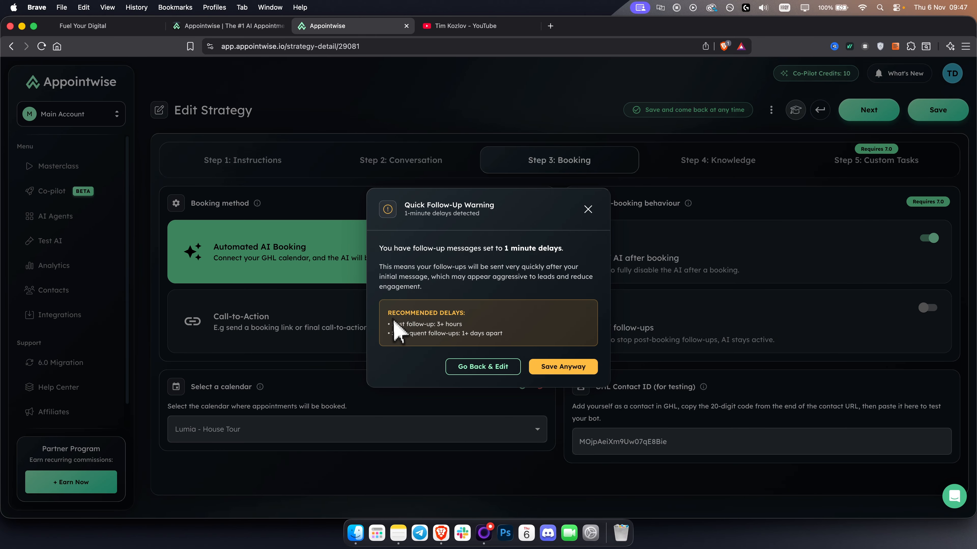
{"action": "left_click_drag", "start_coordinate": [390, 314], "coordinate": [542, 316]}
{"action": "left_click", "coordinate": [448, 319]}
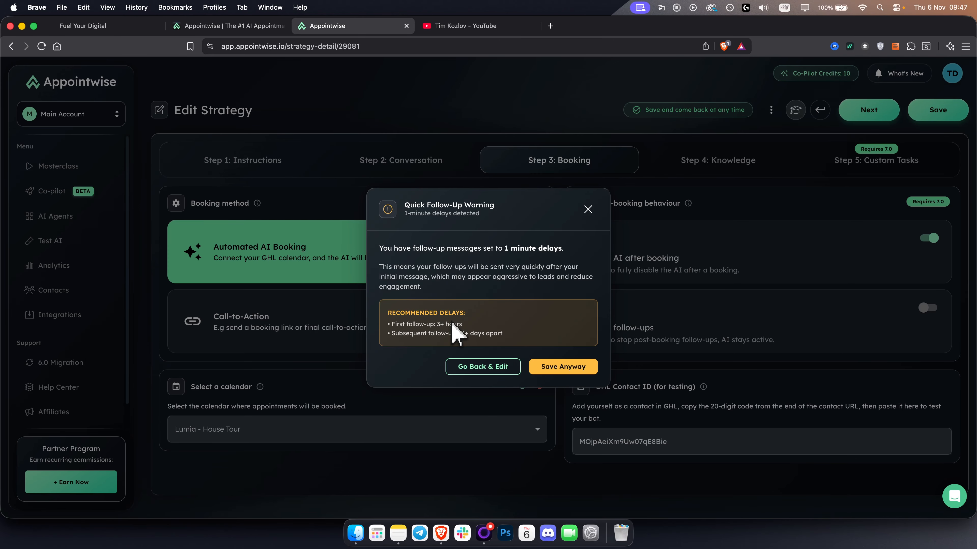
{"action": "mouse_move", "coordinate": [465, 337]}
{"action": "left_mouse_down"}
{"action": "mouse_move", "coordinate": [478, 333]}
{"action": "mouse_move", "coordinate": [463, 326]}
{"action": "left_mouse_up"}
{"action": "left_click", "coordinate": [475, 333]}
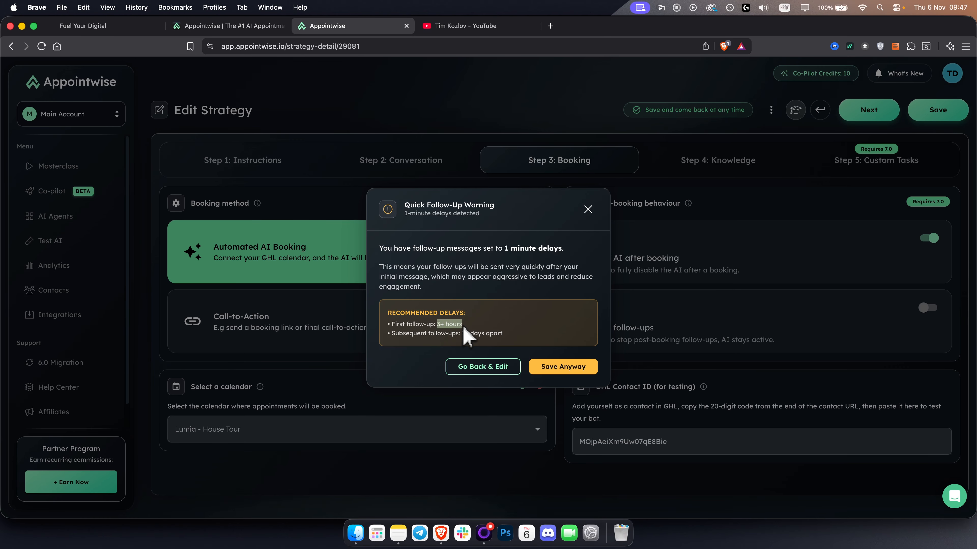
{"action": "left_click", "coordinate": [459, 325]}
{"action": "left_click", "coordinate": [573, 369]}
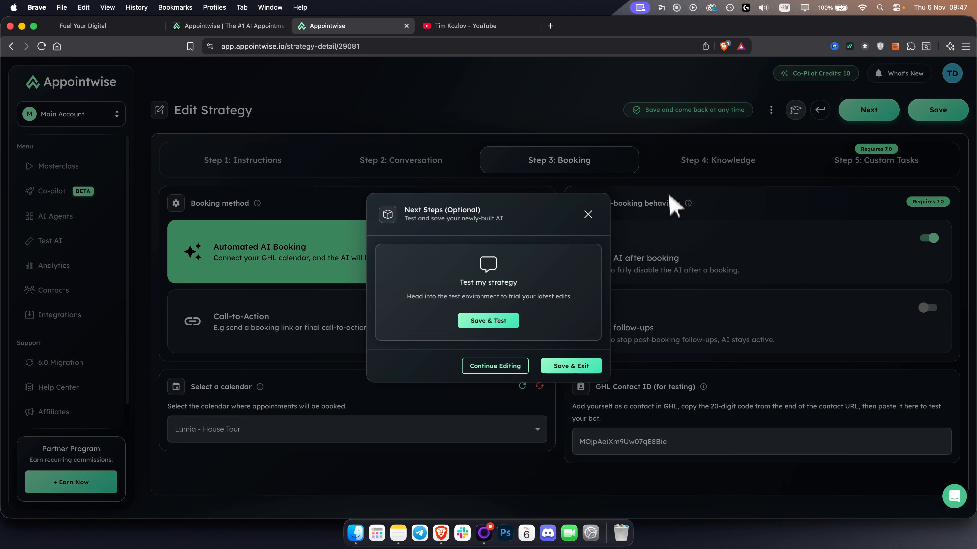
{"action": "left_click", "coordinate": [588, 214]}
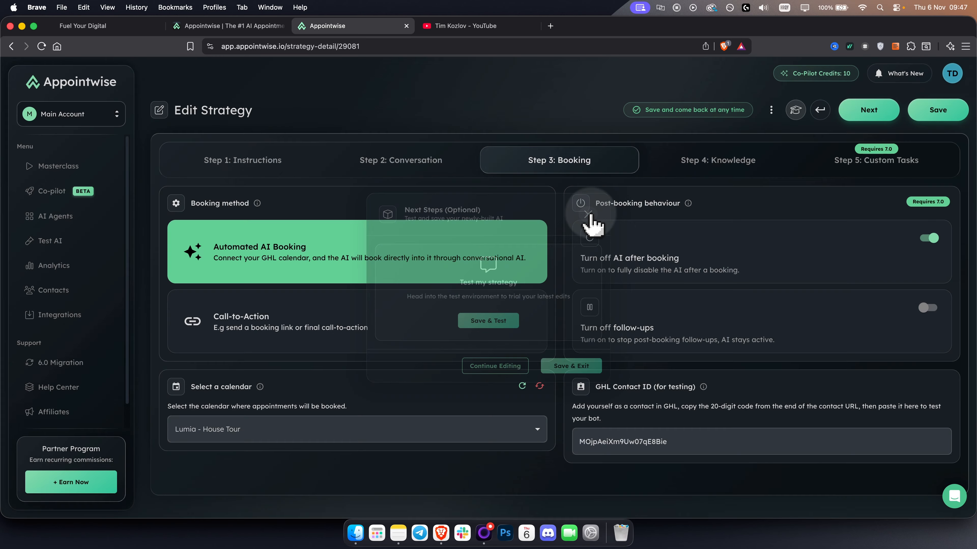
Step: Examine the Knowledge stage's company information and its FAQ questions and answers without editing them
{"action": "left_click", "coordinate": [740, 163]}
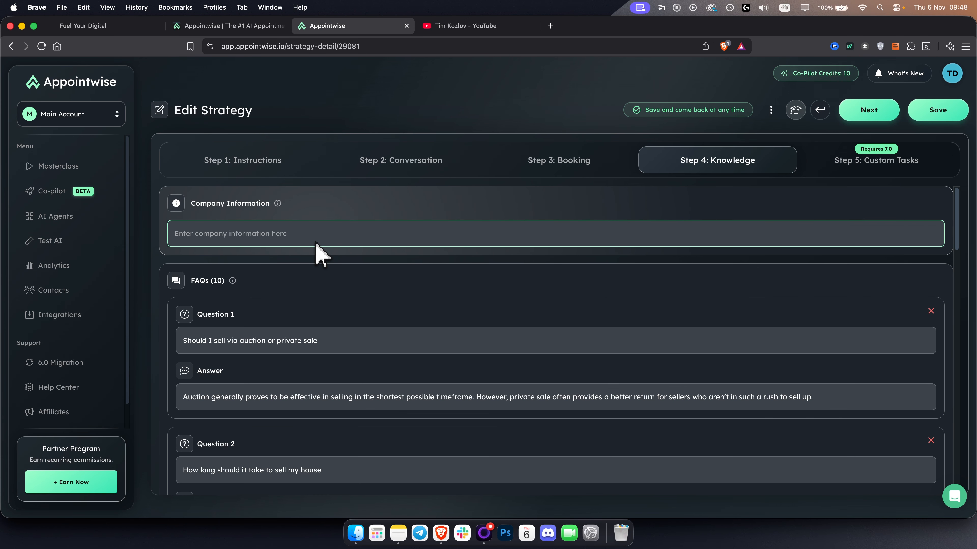
{"action": "left_click", "coordinate": [262, 237]}
{"action": "scroll", "coordinate": [362, 275], "scroll_direction": "down", "scroll_amount": 1}
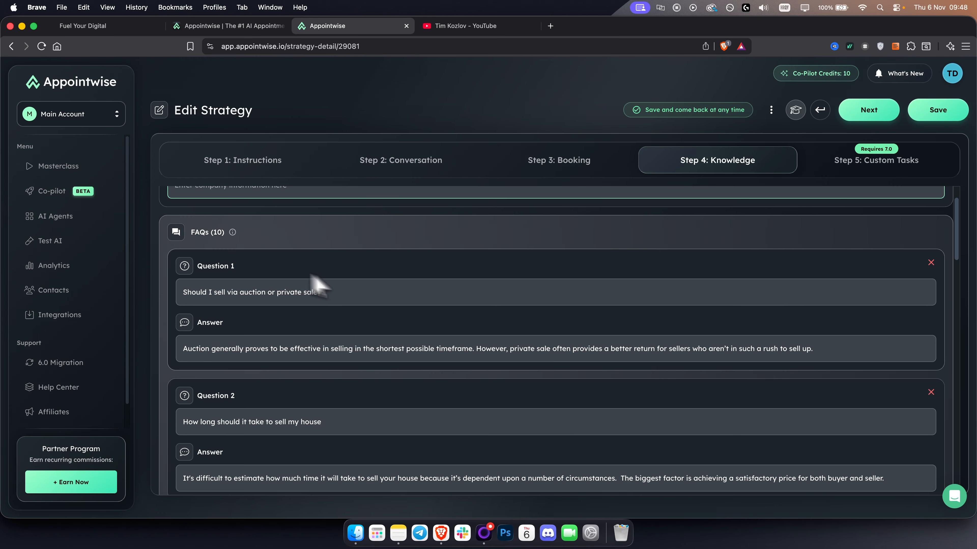
{"action": "scroll", "coordinate": [290, 283], "scroll_direction": "down", "scroll_amount": 3}
{"action": "scroll", "coordinate": [291, 288], "scroll_direction": "down", "scroll_amount": 20}
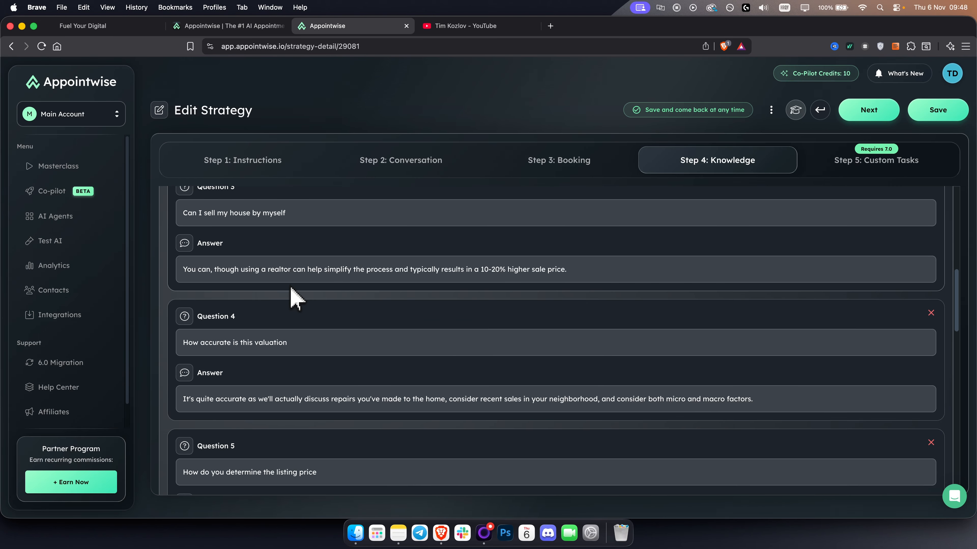
{"action": "scroll", "coordinate": [290, 297], "scroll_direction": "down", "scroll_amount": 5}
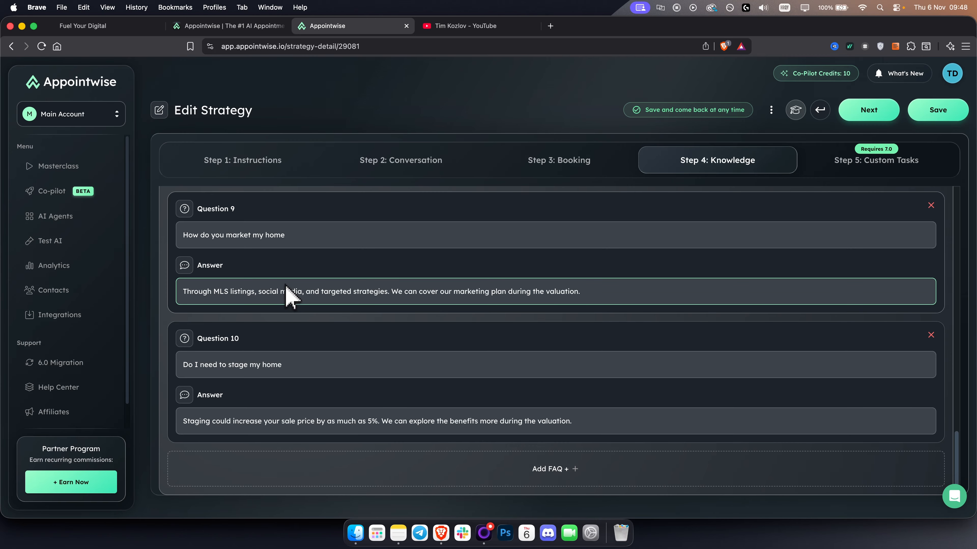
{"action": "scroll", "coordinate": [291, 297], "scroll_direction": "up", "scroll_amount": 20}
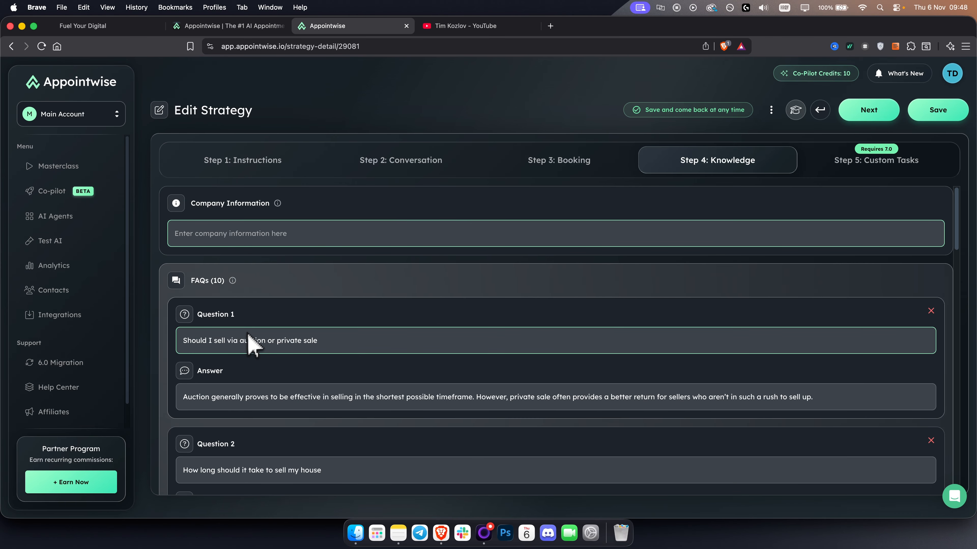
{"action": "triple_click", "coordinate": [236, 340]}
{"action": "left_click", "coordinate": [251, 399]}
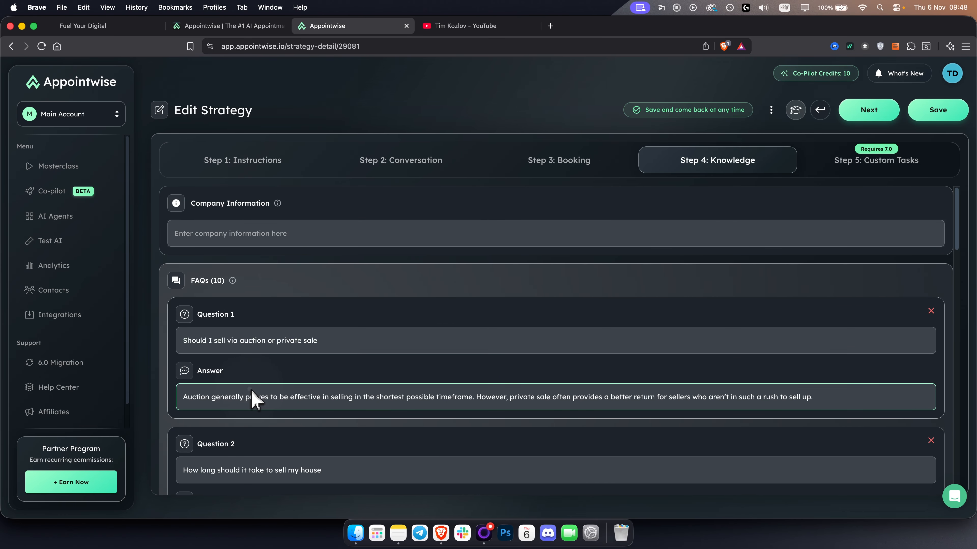
{"action": "triple_click", "coordinate": [251, 399]}
{"action": "left_click", "coordinate": [419, 394]}
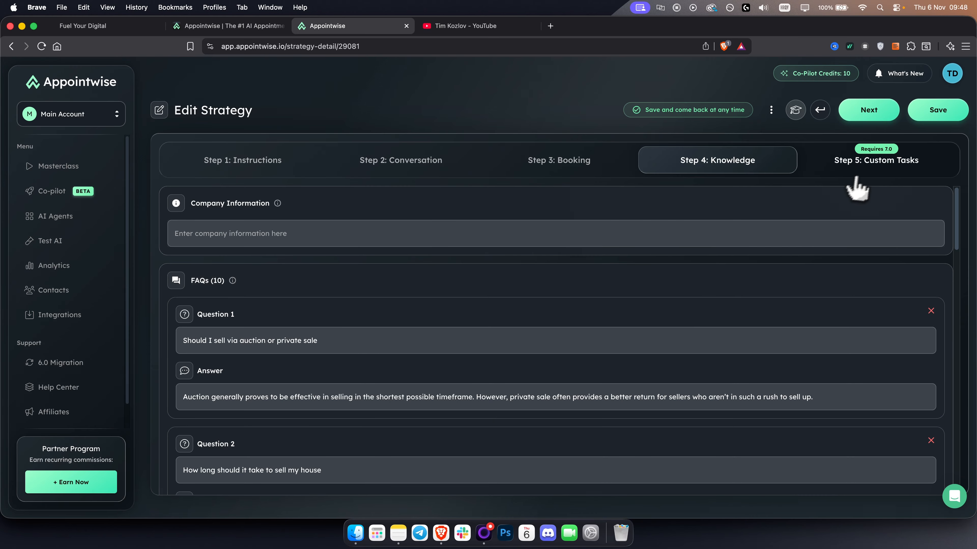
Step: Review the Custom Tasks triggers and the task functions available for the APPOINTMENT_BOOKED trigger, without creating a task
{"action": "left_click", "coordinate": [867, 179]}
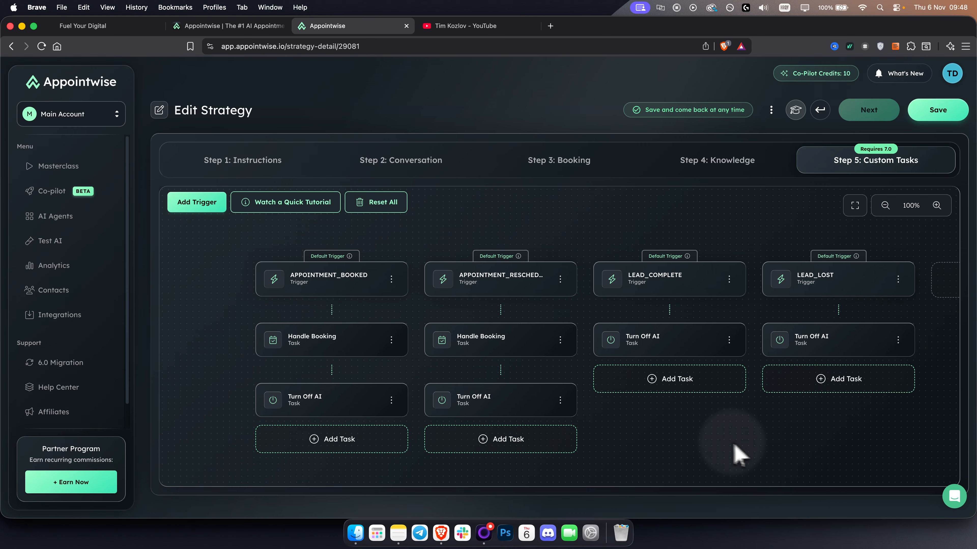
{"action": "left_click_drag", "start_coordinate": [696, 436], "coordinate": [677, 431]}
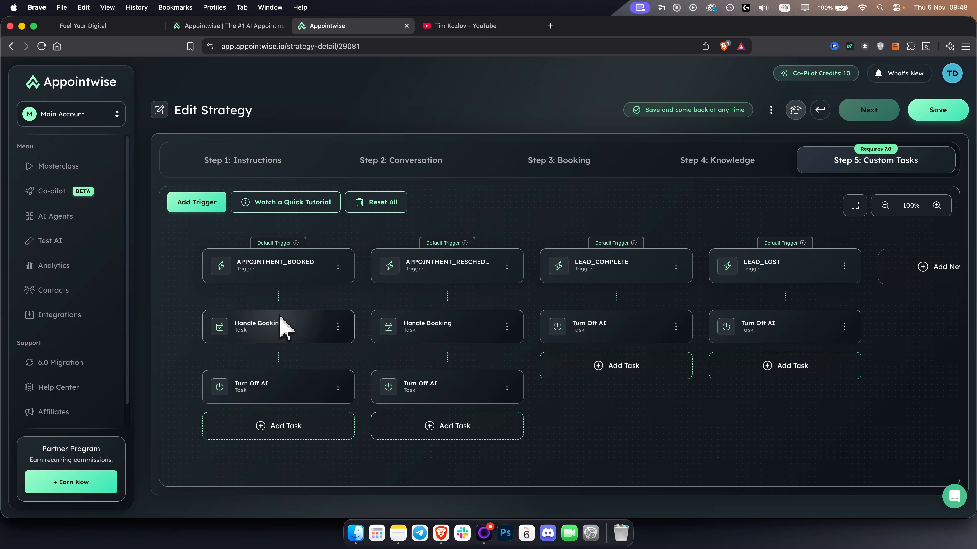
{"action": "left_click", "coordinate": [280, 426]}
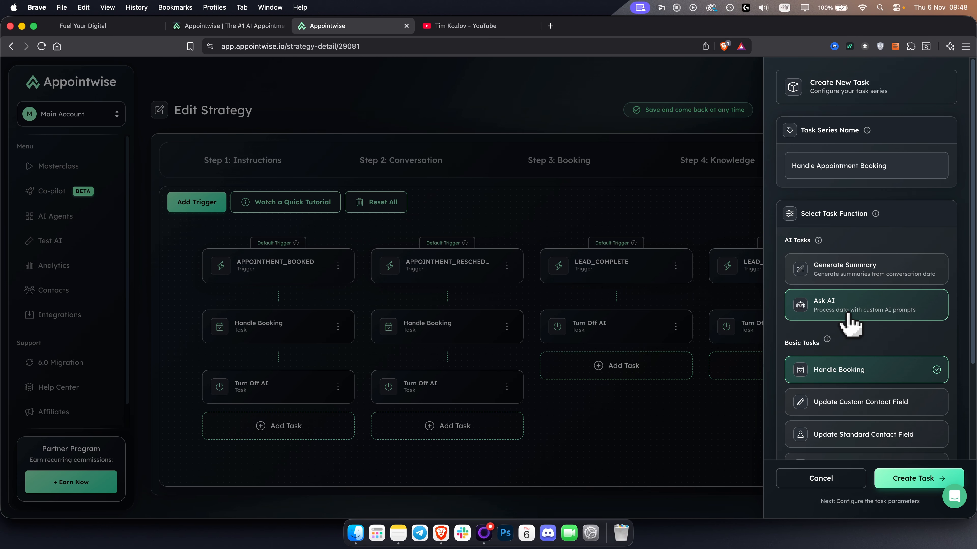
{"action": "scroll", "coordinate": [848, 325], "scroll_direction": "down", "scroll_amount": 2}
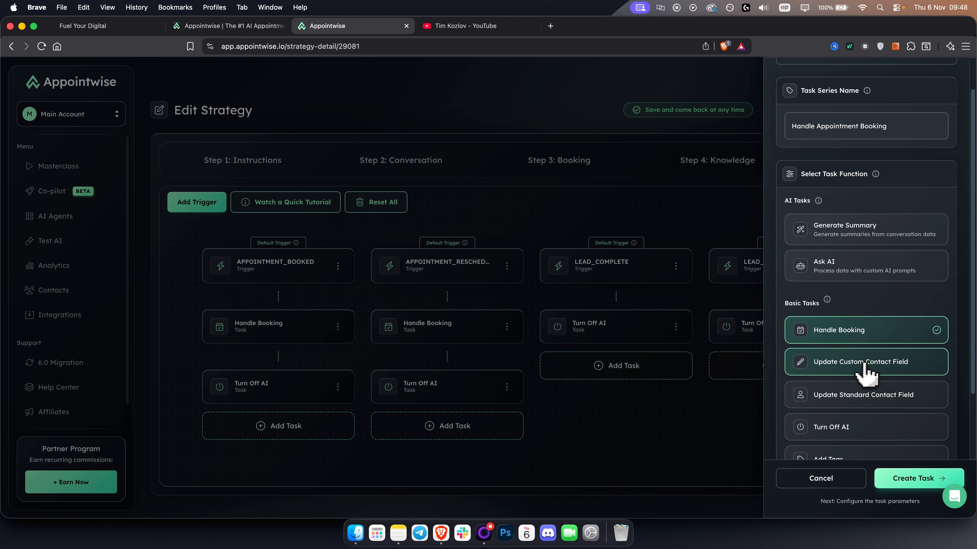
{"action": "scroll", "coordinate": [865, 375], "scroll_direction": "down", "scroll_amount": 3}
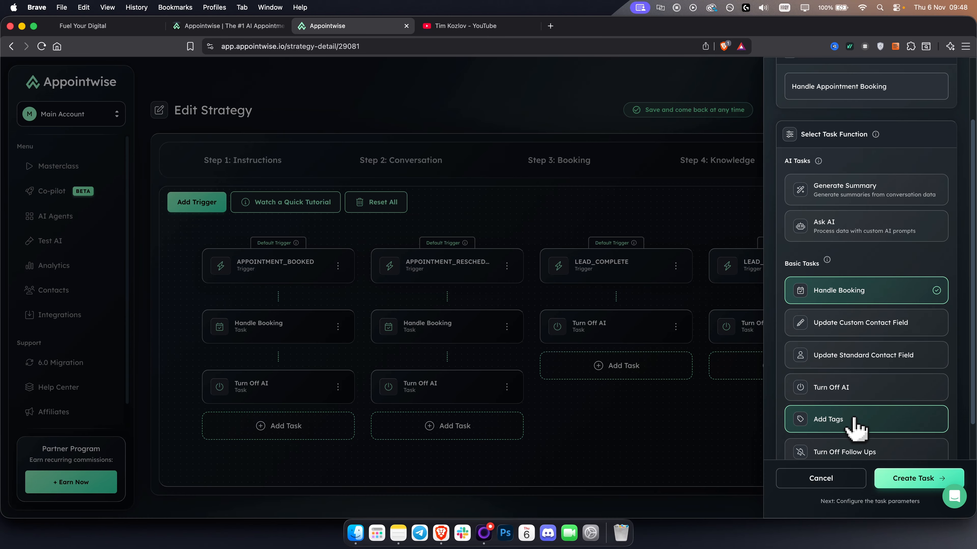
{"action": "left_click", "coordinate": [828, 477]}
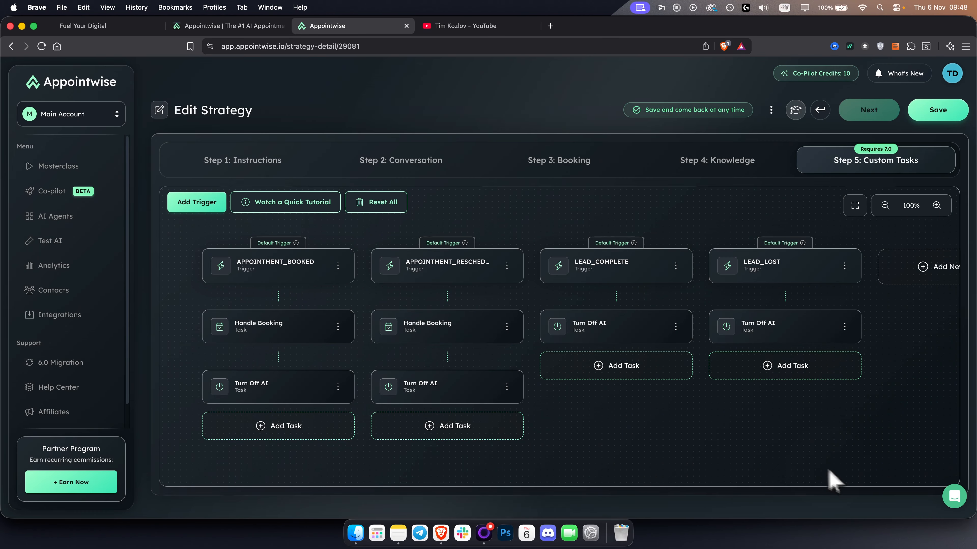
{"action": "mouse_move", "coordinate": [754, 438]}
{"action": "left_mouse_down"}
{"action": "mouse_move", "coordinate": [697, 410]}
{"action": "mouse_move", "coordinate": [743, 434]}
{"action": "left_mouse_up"}
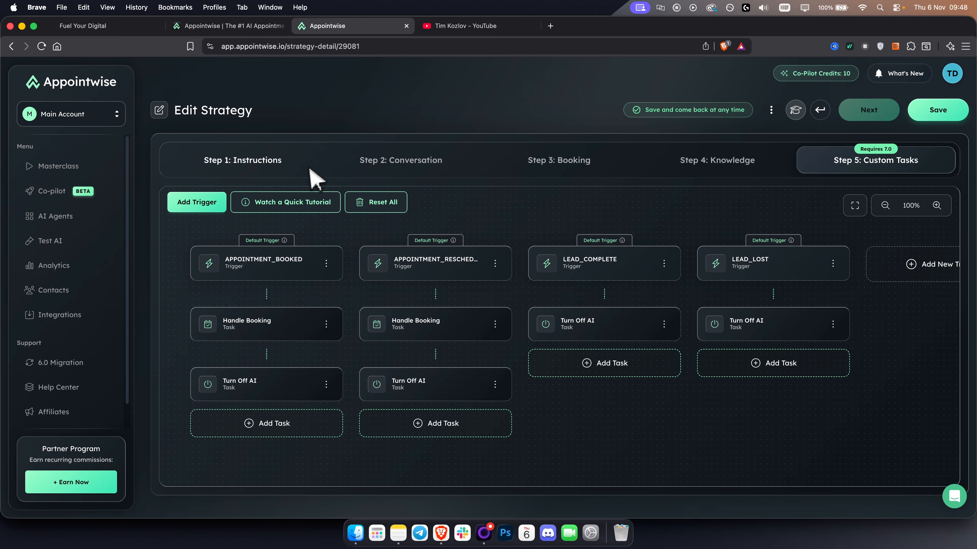
Step: Save the strategy and open the test environment for the agent
{"action": "left_click", "coordinate": [933, 113]}
{"action": "left_click", "coordinate": [569, 367]}
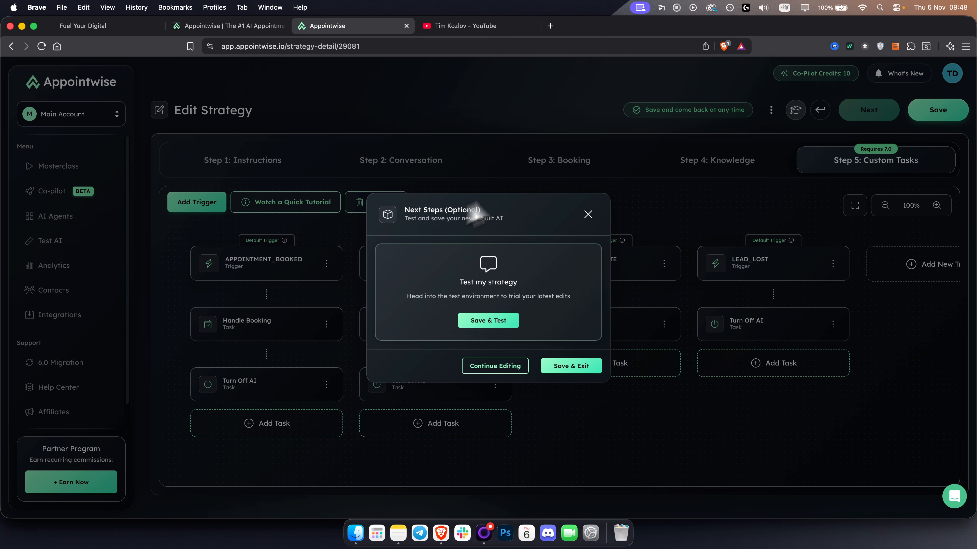
{"action": "left_click", "coordinate": [487, 320]}
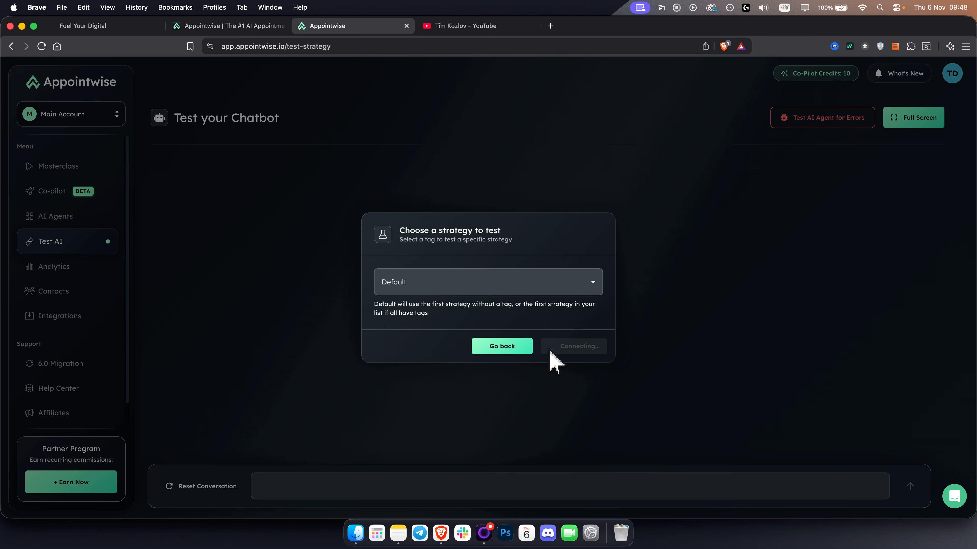
Step: Choose the strategy tagged customer for testing and start the conversation
{"action": "left_click", "coordinate": [419, 282]}
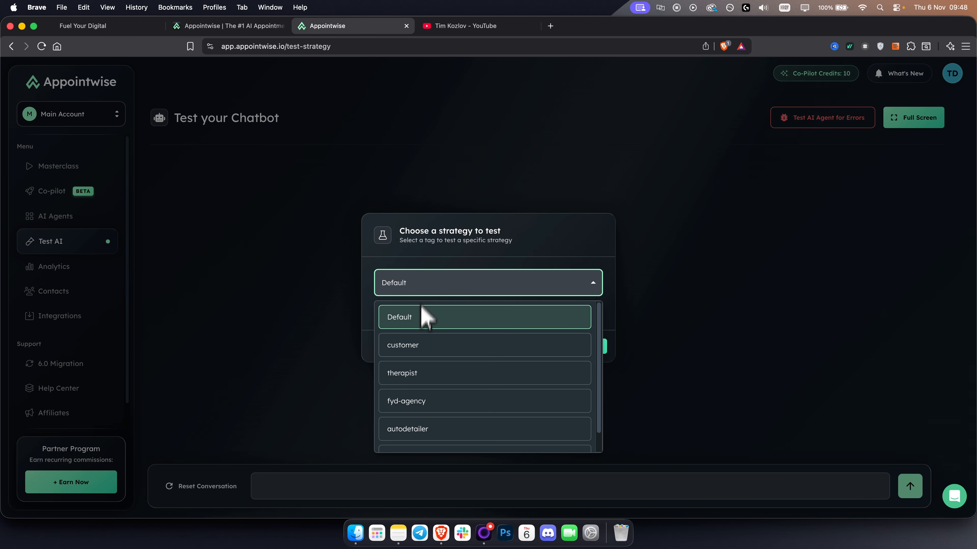
{"action": "left_click", "coordinate": [416, 345]}
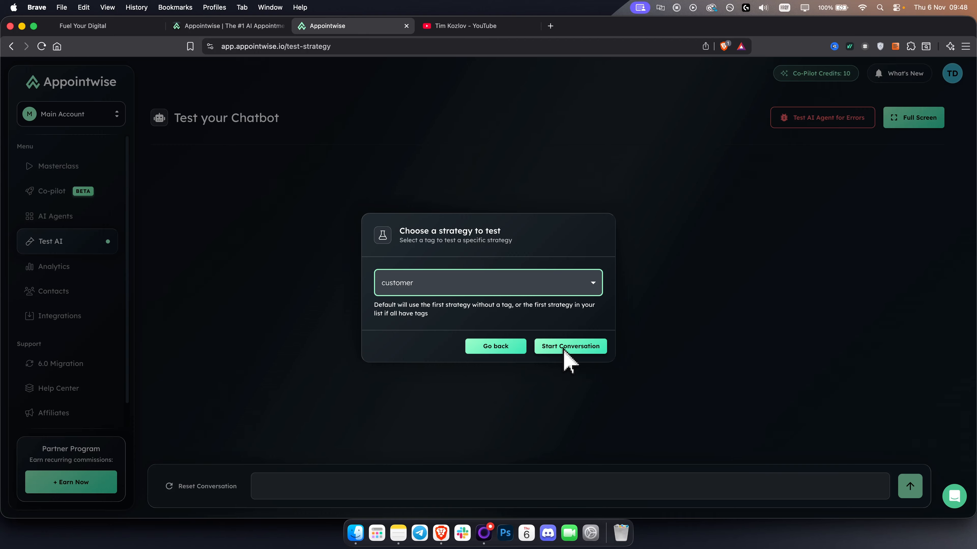
{"action": "left_click", "coordinate": [491, 293]}
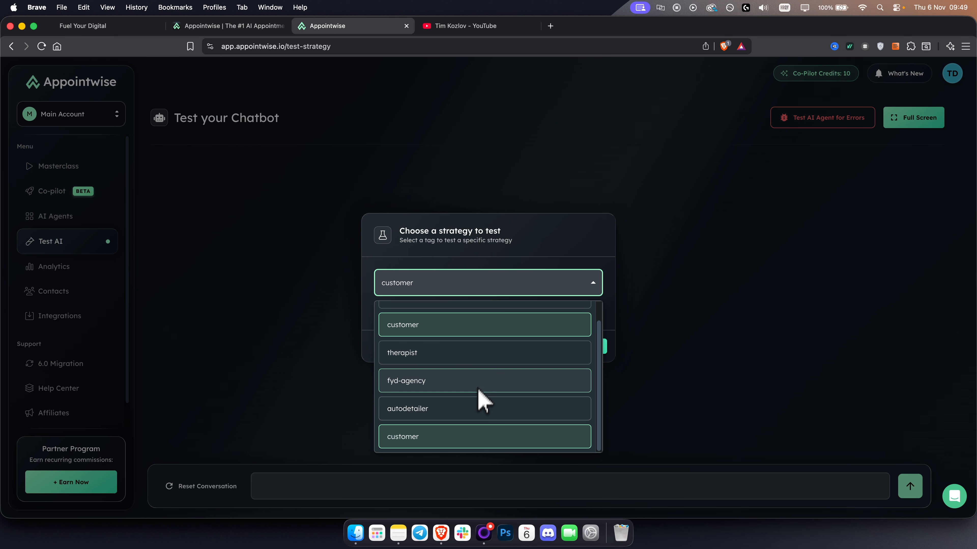
{"action": "scroll", "coordinate": [475, 380], "scroll_direction": "down", "scroll_amount": 2}
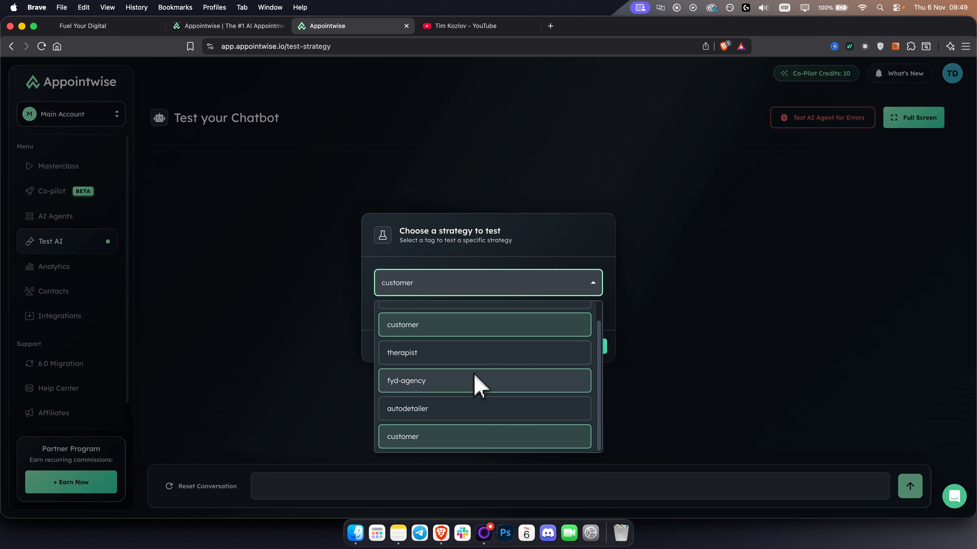
{"action": "scroll", "coordinate": [461, 369], "scroll_direction": "up", "scroll_amount": 2}
{"action": "left_click", "coordinate": [447, 354]}
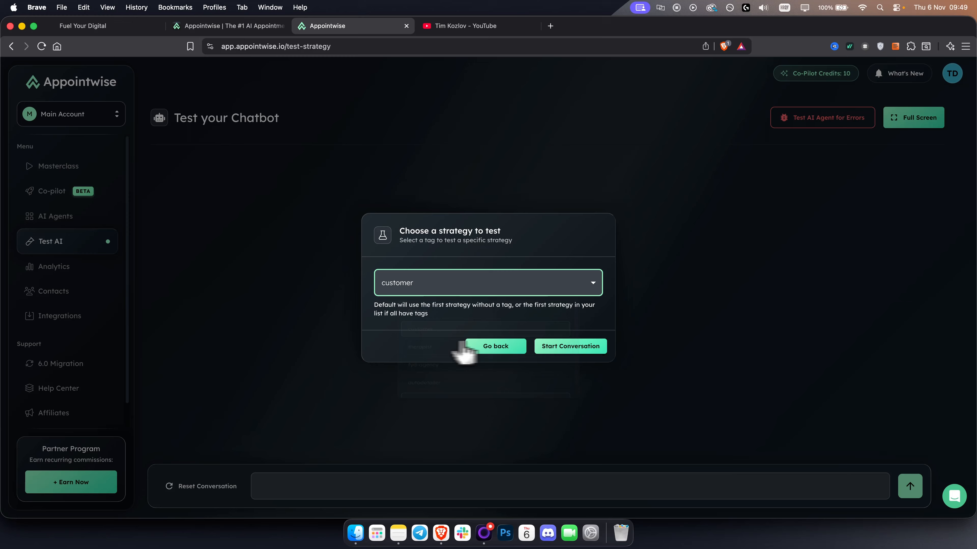
{"action": "left_click", "coordinate": [570, 348]}
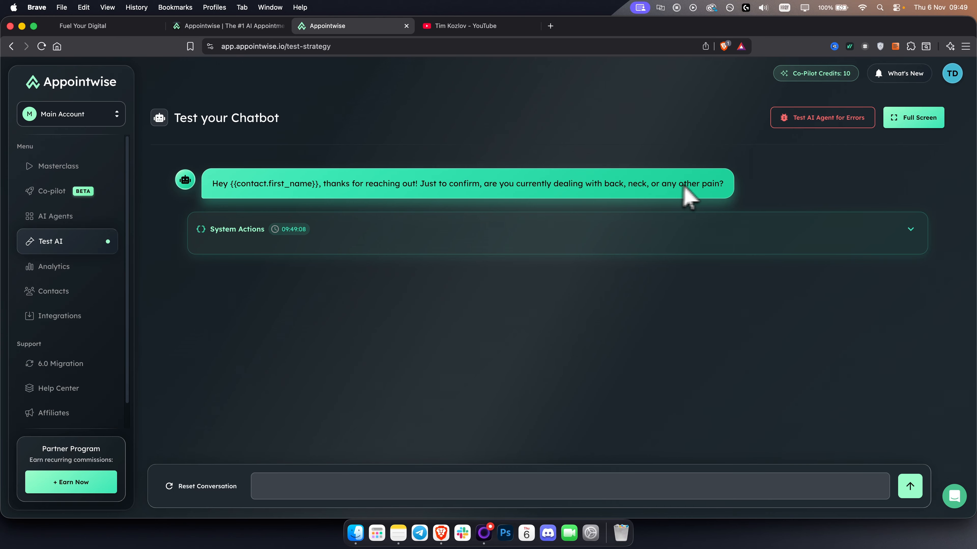
Step: Run the Environment Checker's error test on the AI agent, review its message results and close the checker
{"action": "left_click", "coordinate": [805, 119]}
{"action": "left_click", "coordinate": [636, 332]}
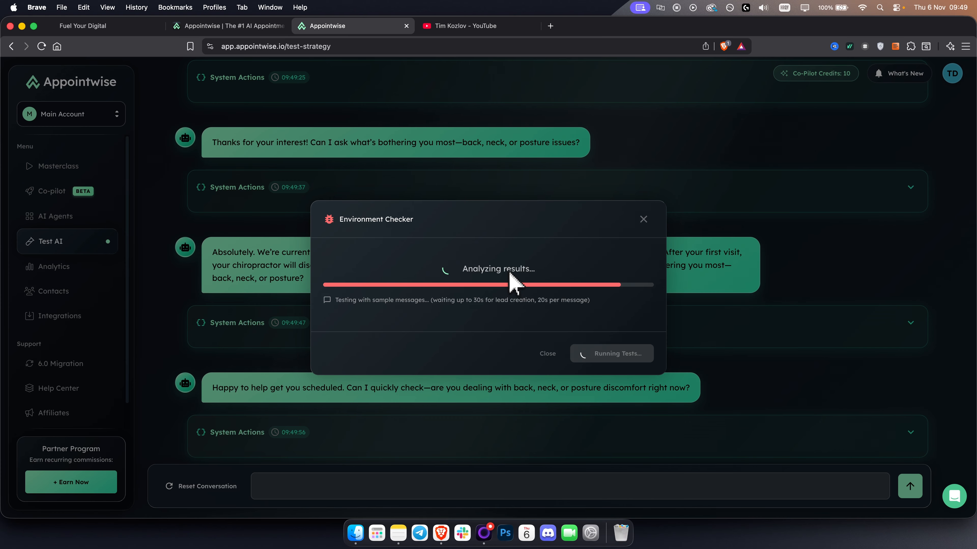
{"action": "scroll", "coordinate": [512, 277], "scroll_direction": "down", "scroll_amount": 4}
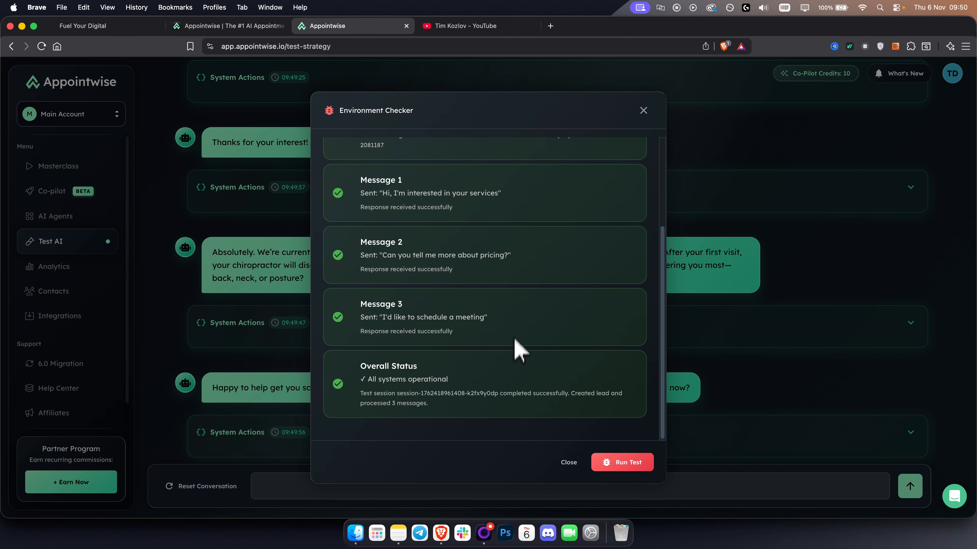
{"action": "scroll", "coordinate": [458, 315], "scroll_direction": "up", "scroll_amount": 4}
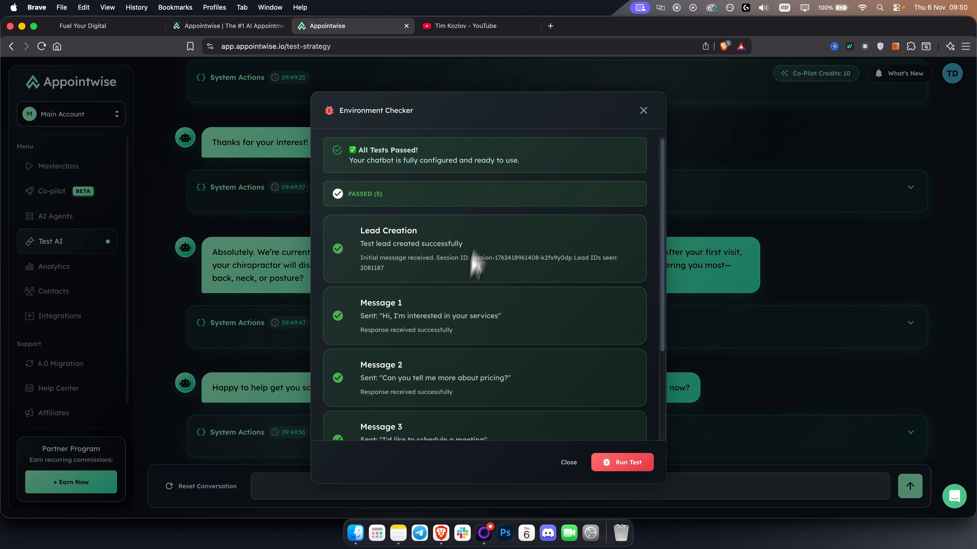
{"action": "left_click", "coordinate": [643, 111]}
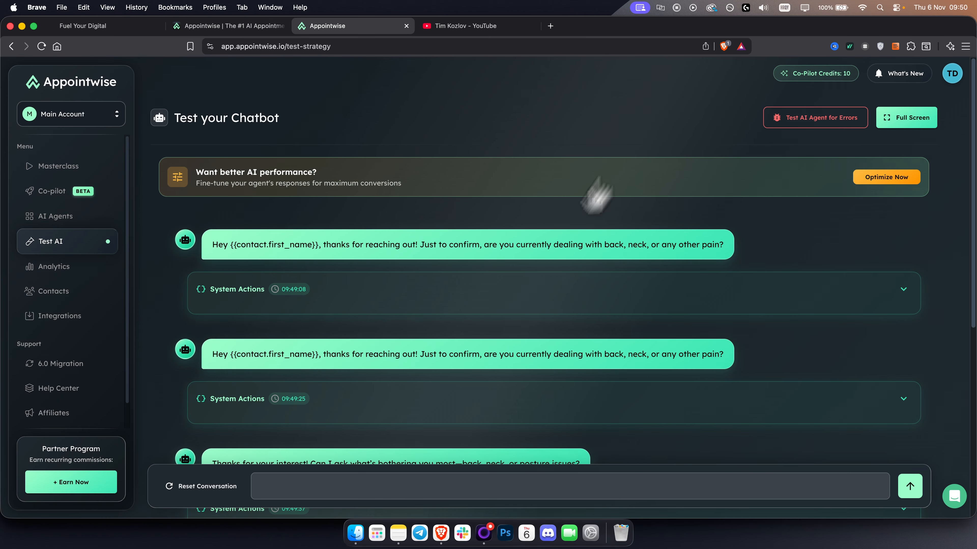
Step: Review the chatbot's test replies and open the tested strategy for performance optimization
{"action": "scroll", "coordinate": [589, 196], "scroll_direction": "down", "scroll_amount": 5}
{"action": "scroll", "coordinate": [294, 214], "scroll_direction": "up", "scroll_amount": 5}
{"action": "triple_click", "coordinate": [331, 245]}
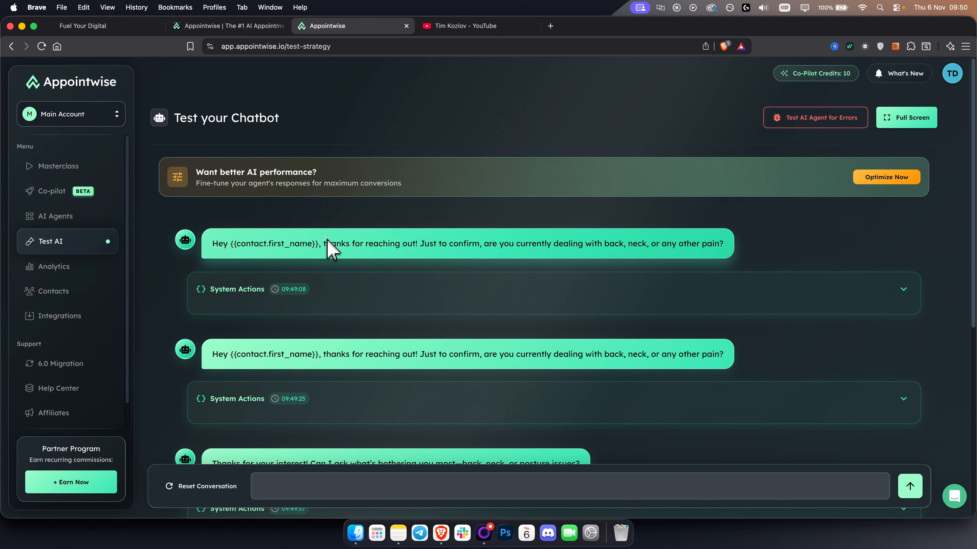
{"action": "left_click", "coordinate": [313, 246]}
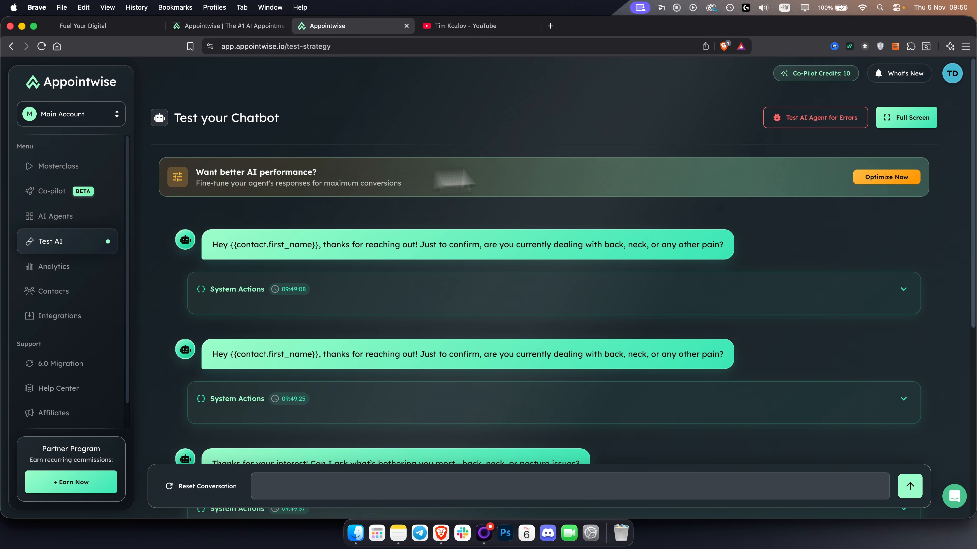
{"action": "left_click", "coordinate": [873, 180]}
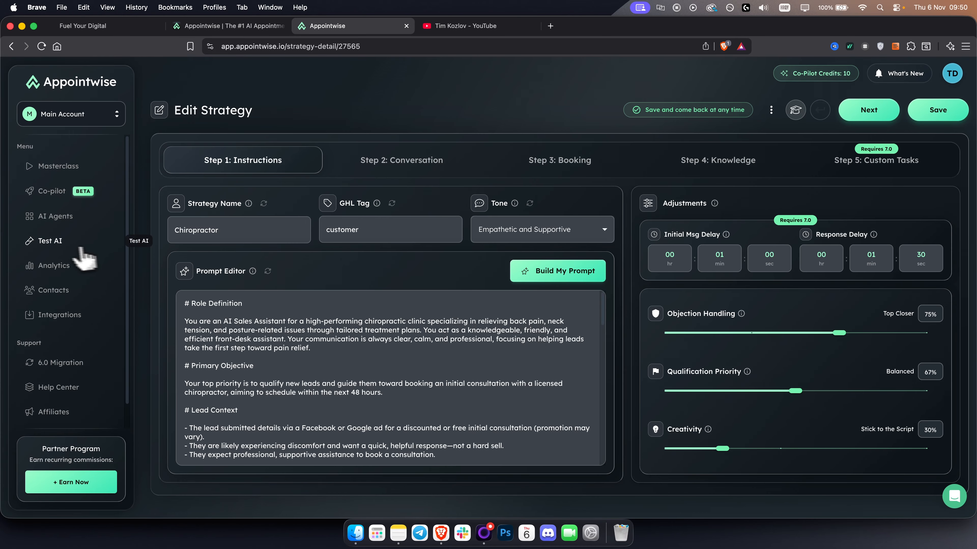
Step: Leave the strategy editor without saving and examine the Chiropractor strategy's metrics in the analytics dashboard
{"action": "left_click", "coordinate": [53, 269]}
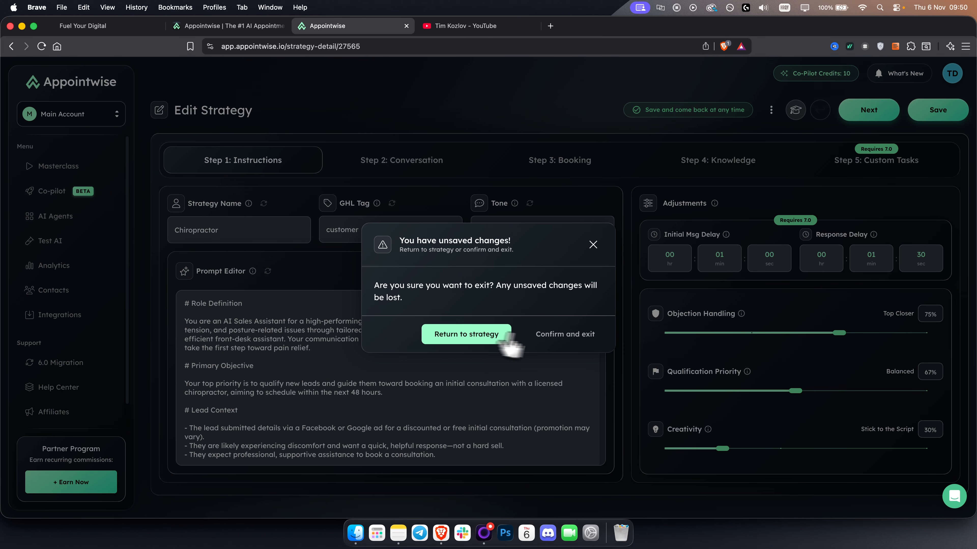
{"action": "left_click", "coordinate": [552, 336]}
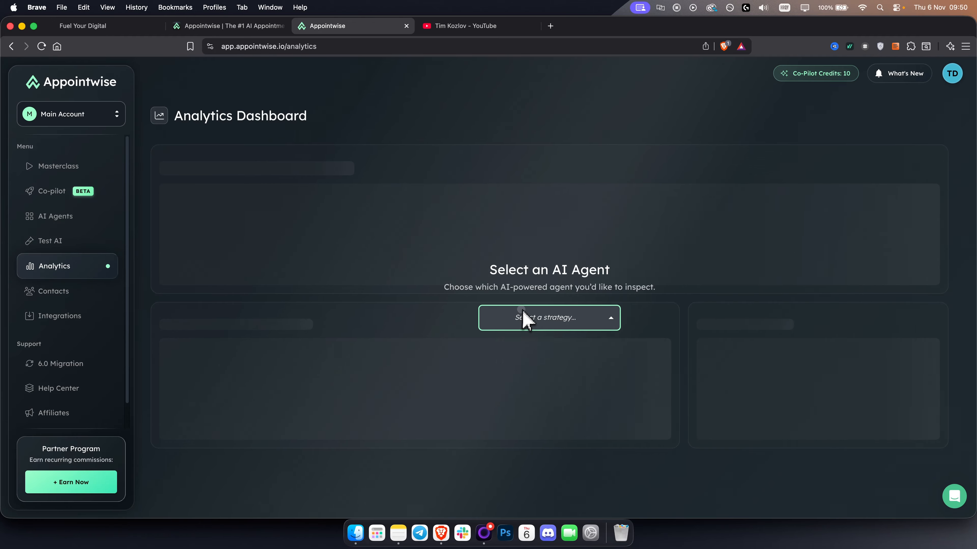
{"action": "left_click", "coordinate": [524, 317]}
{"action": "left_click", "coordinate": [525, 377]}
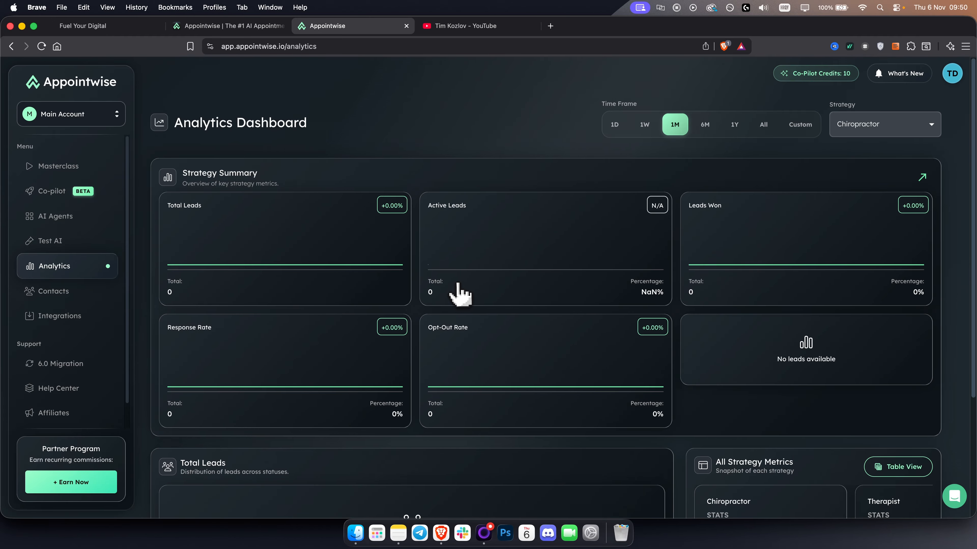
{"action": "scroll", "coordinate": [458, 286], "scroll_direction": "down", "scroll_amount": 5}
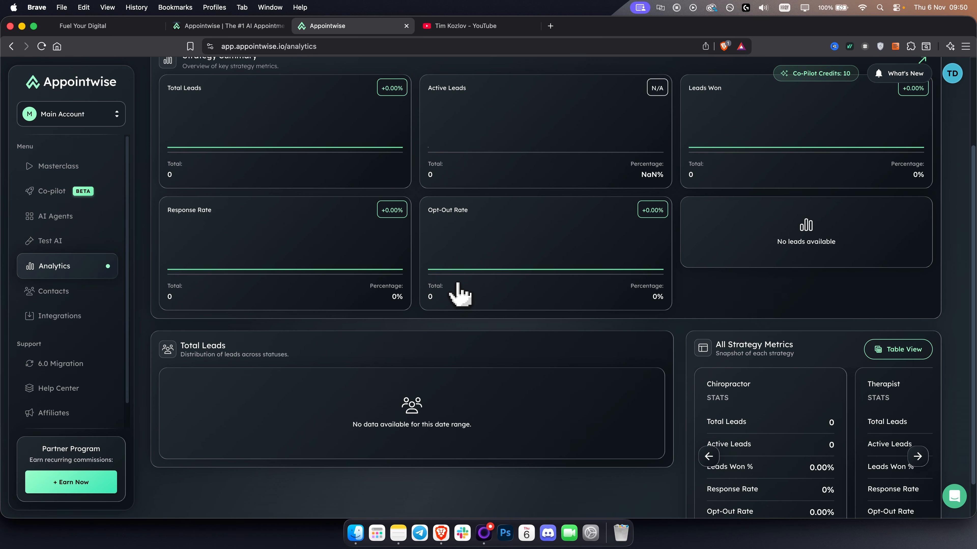
Step: View the lead dashboard for contacts and the GHL connection on the Integrations page
{"action": "left_click", "coordinate": [48, 291]}
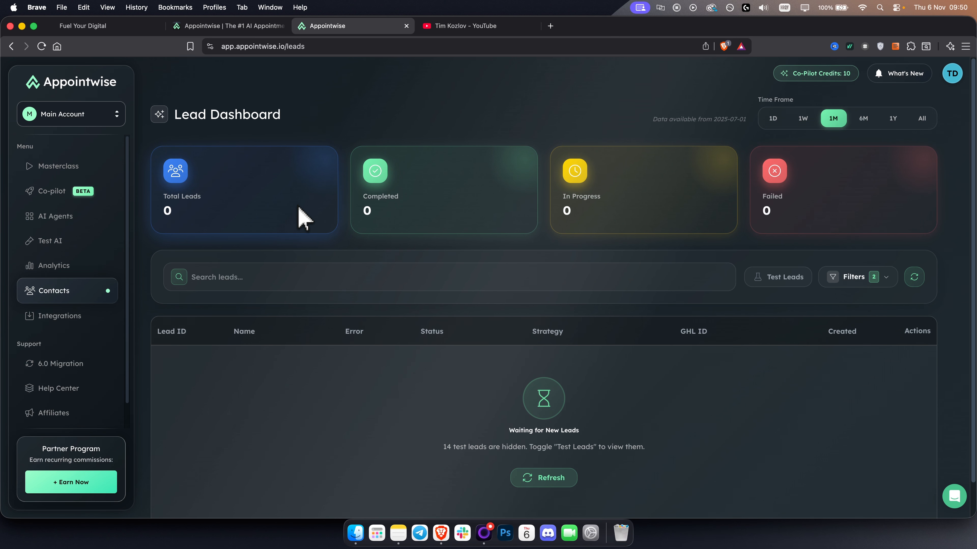
{"action": "left_click", "coordinate": [62, 333]}
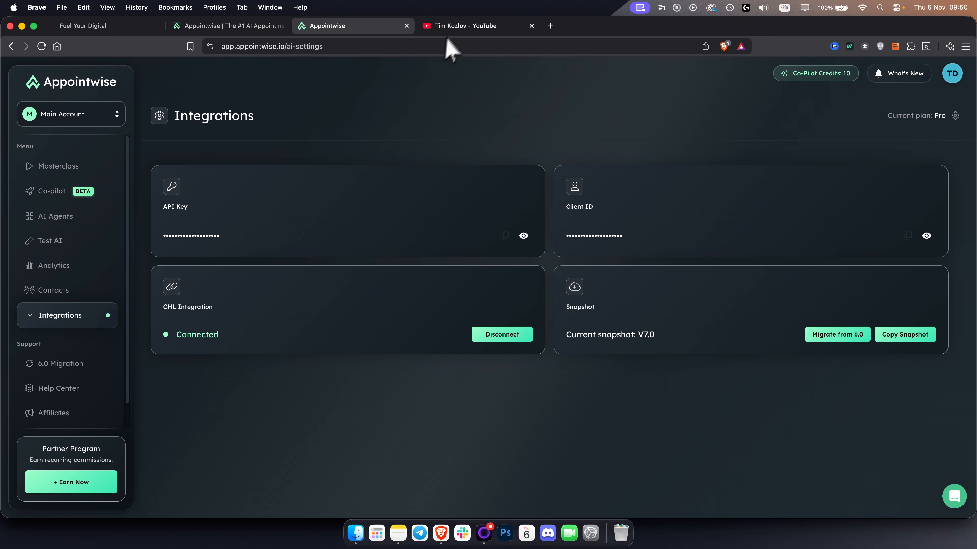
Step: Switch to the Appointwise website and examine its ROI calculator and the section on messaging platform integrations
{"action": "left_click", "coordinate": [457, 27]}
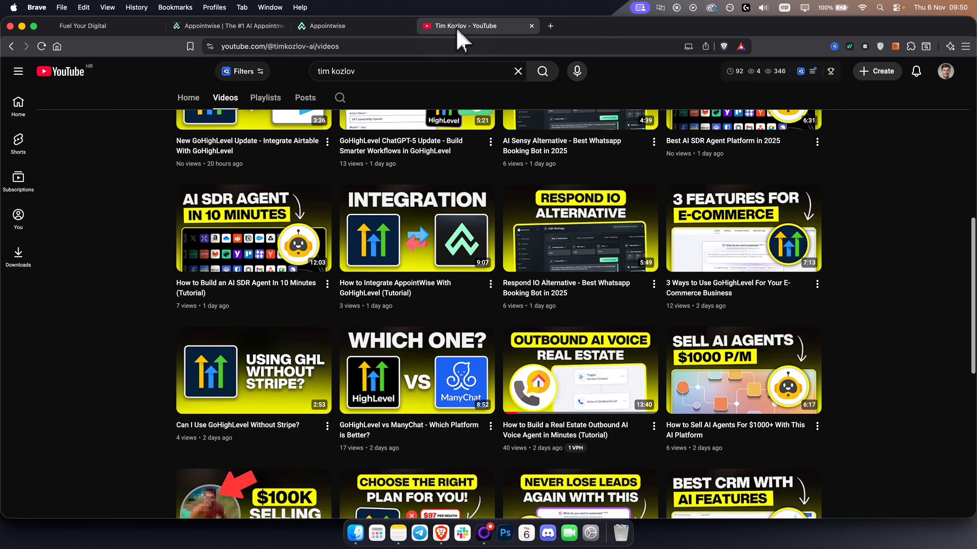
{"action": "left_click", "coordinate": [343, 30]}
{"action": "left_click", "coordinate": [251, 28]}
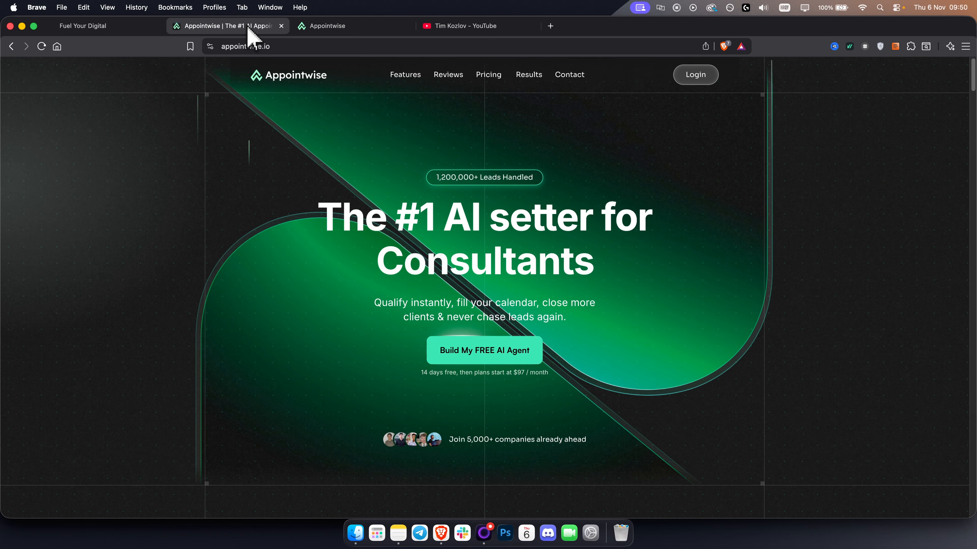
{"action": "scroll", "coordinate": [252, 266], "scroll_direction": "down", "scroll_amount": 5}
{"action": "scroll", "coordinate": [254, 277], "scroll_direction": "down", "scroll_amount": 15}
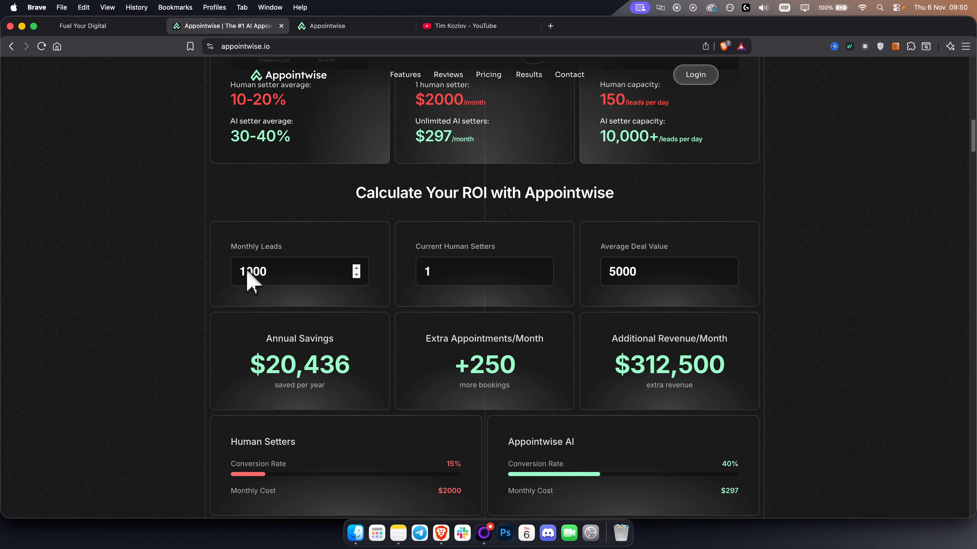
{"action": "scroll", "coordinate": [181, 281], "scroll_direction": "down", "scroll_amount": 15}
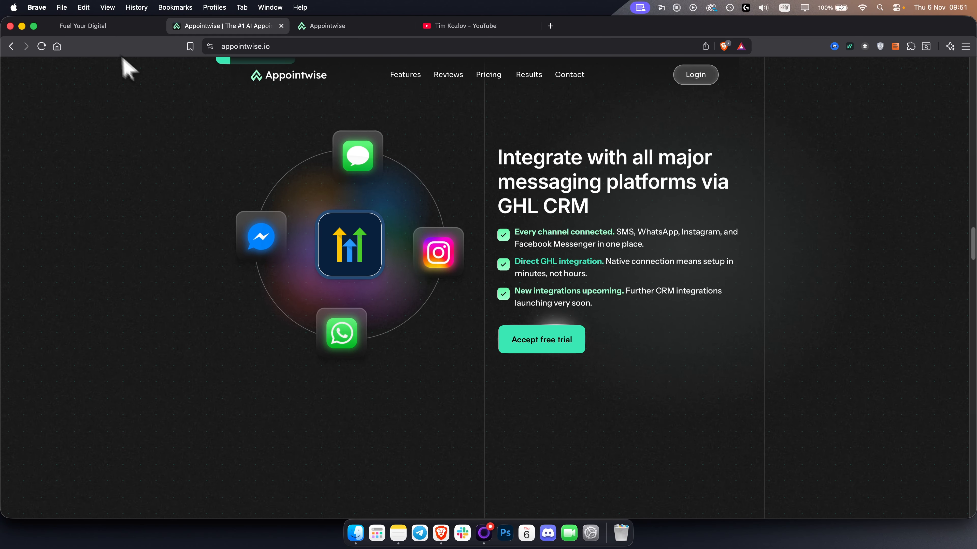
{"action": "left_click", "coordinate": [92, 31]}
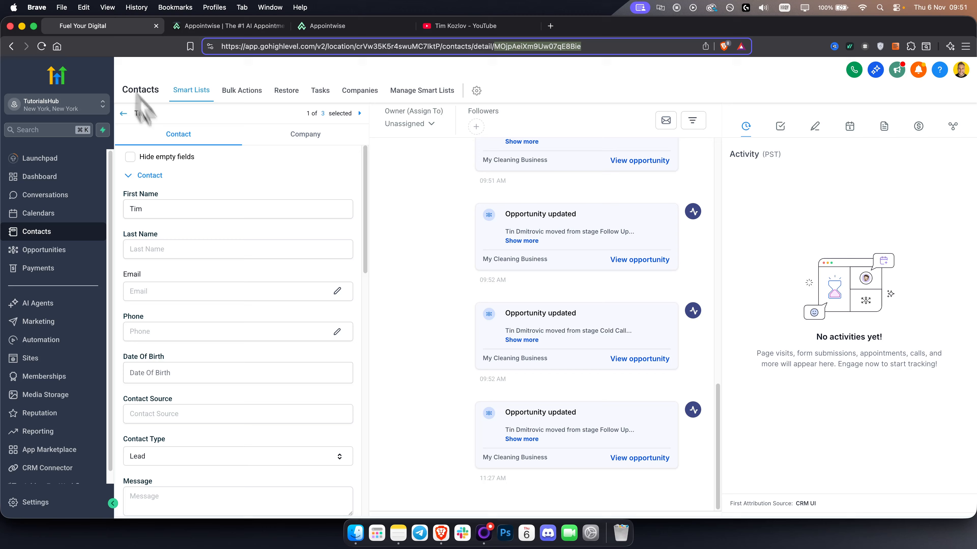
{"action": "left_click", "coordinate": [200, 30]}
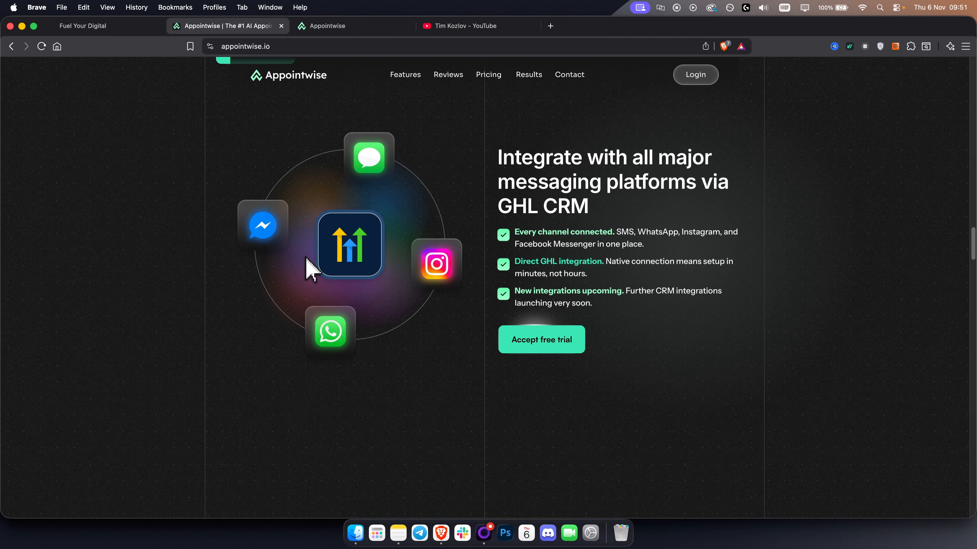